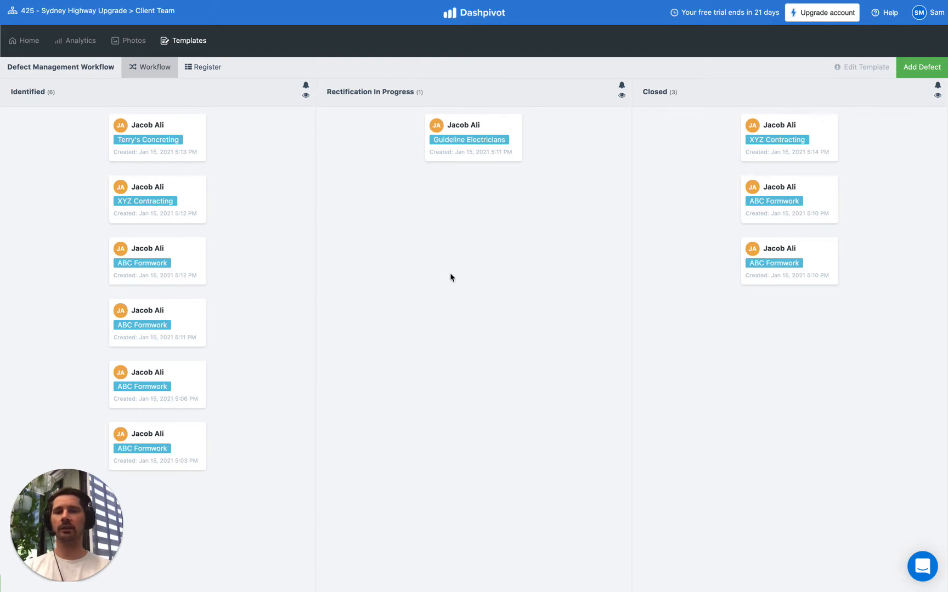
Show the Defect Management Workflow as a register and look through the recorded defects.
{"action": "left_click", "coordinate": [202, 77]}
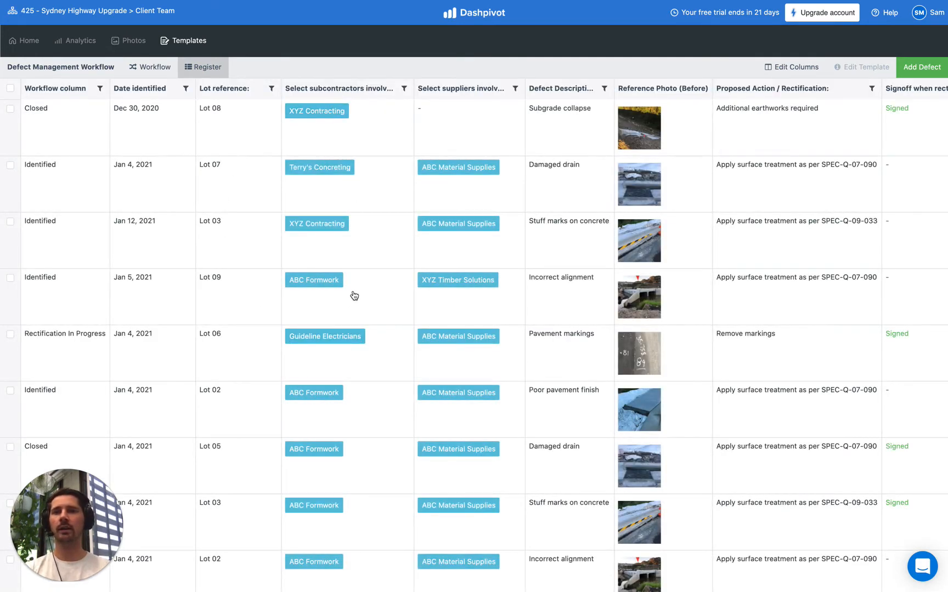
{"action": "scroll", "coordinate": [338, 277], "scroll_direction": "down", "scroll_amount": 1}
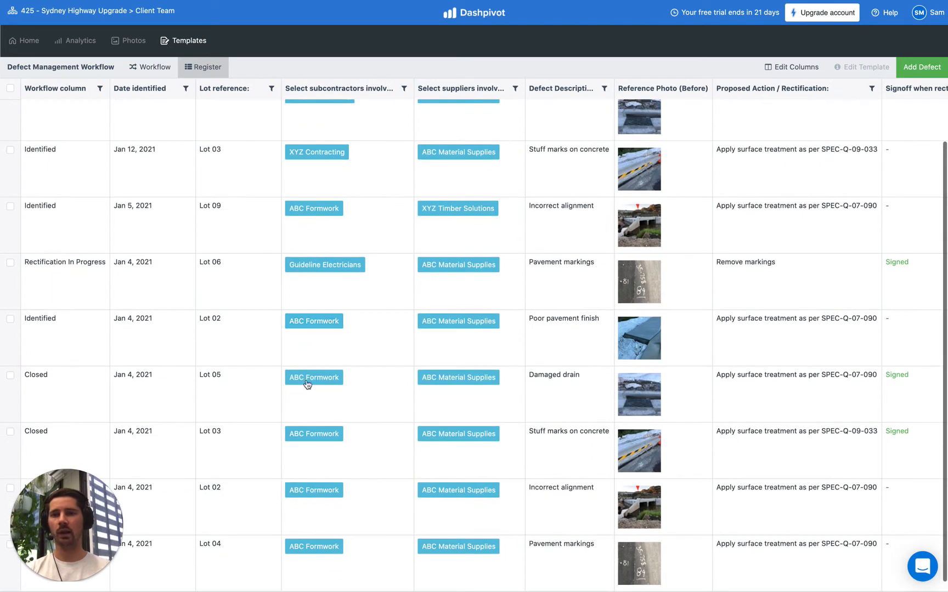
{"action": "scroll", "coordinate": [348, 403], "scroll_direction": "up", "scroll_amount": 1}
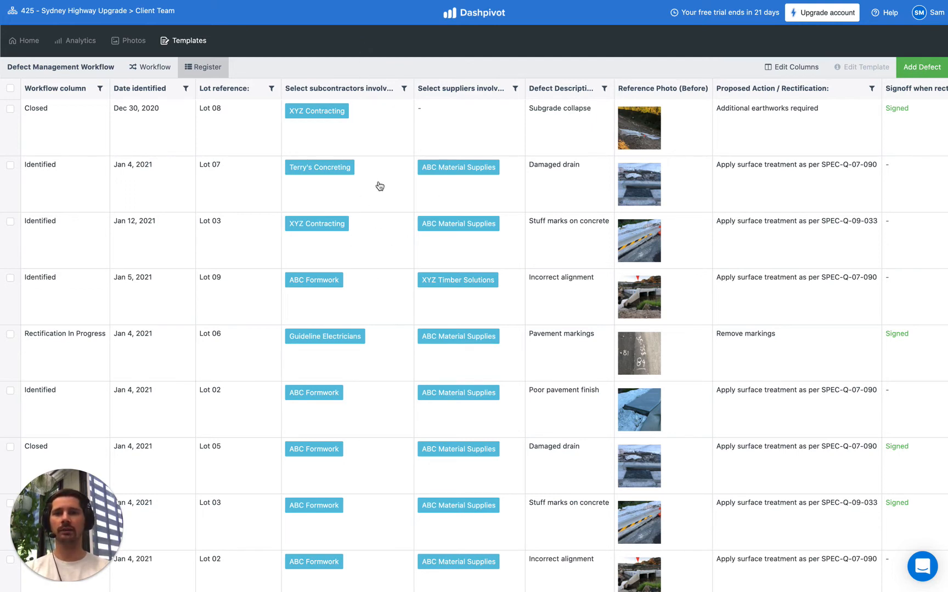
{"action": "scroll", "coordinate": [395, 313], "scroll_direction": "down", "scroll_amount": 1}
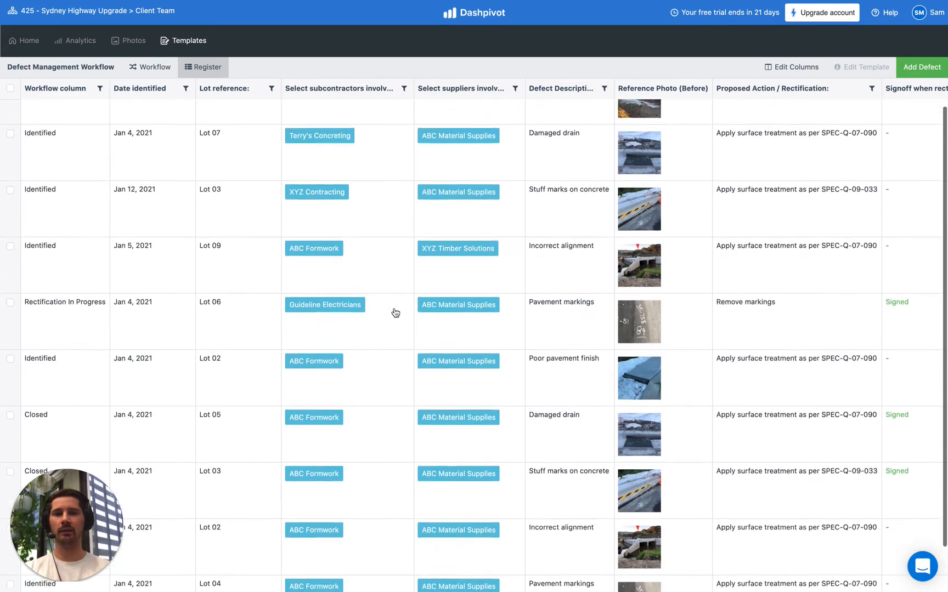
{"action": "scroll", "coordinate": [396, 312], "scroll_direction": "up", "scroll_amount": 1}
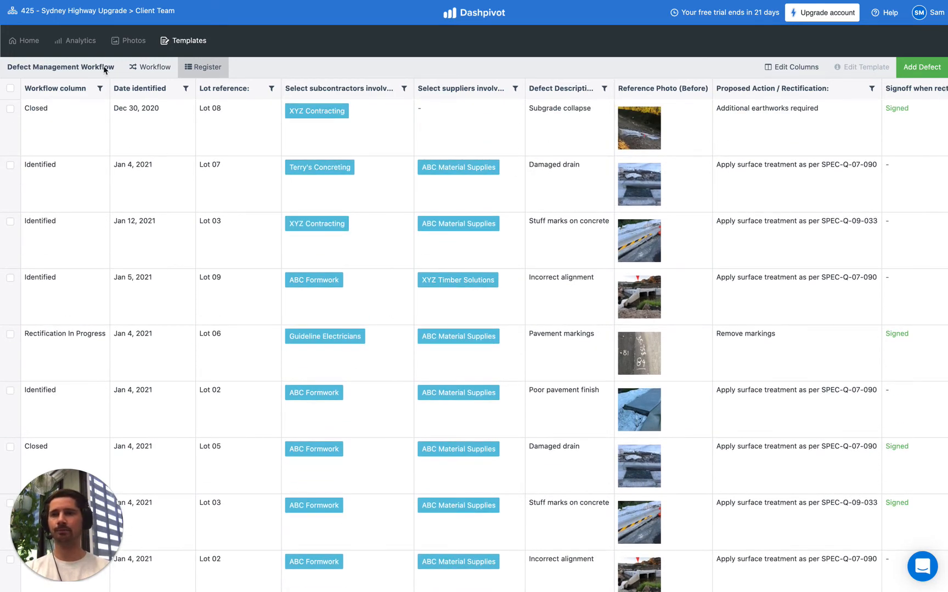
Add a Ratio chart to the Quality dashboard in the team's analytics.
{"action": "left_click", "coordinate": [87, 32]}
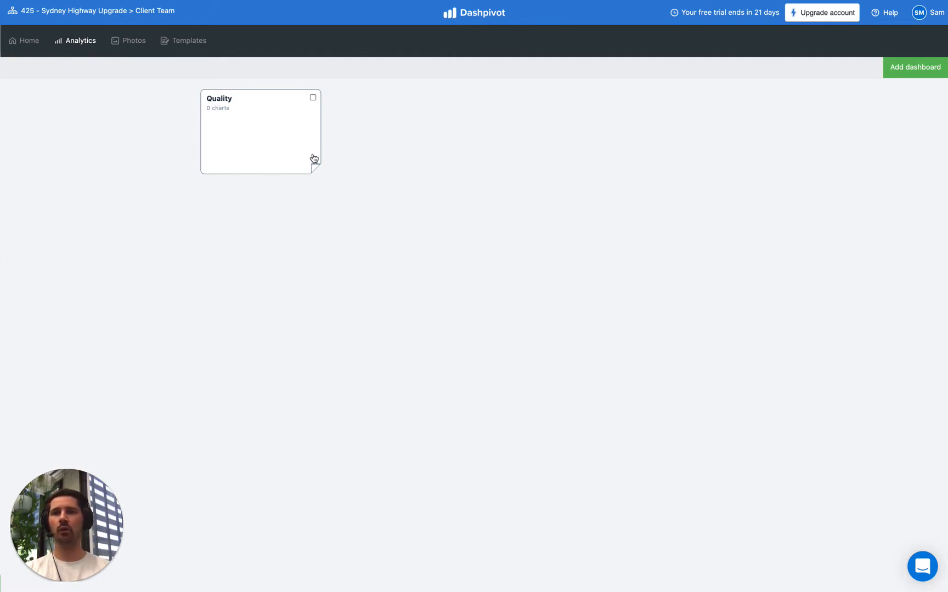
{"action": "left_click", "coordinate": [266, 127]}
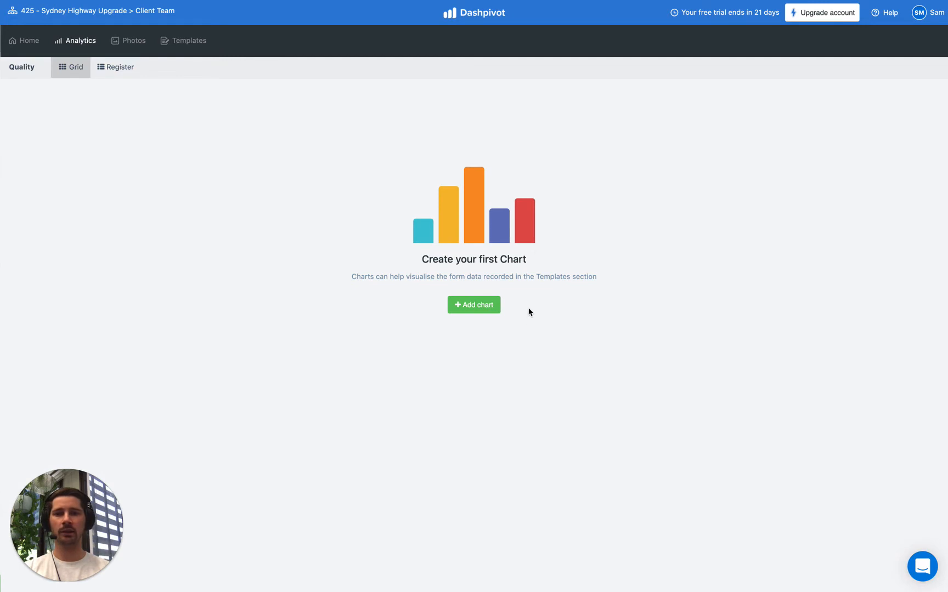
{"action": "left_click", "coordinate": [485, 309]}
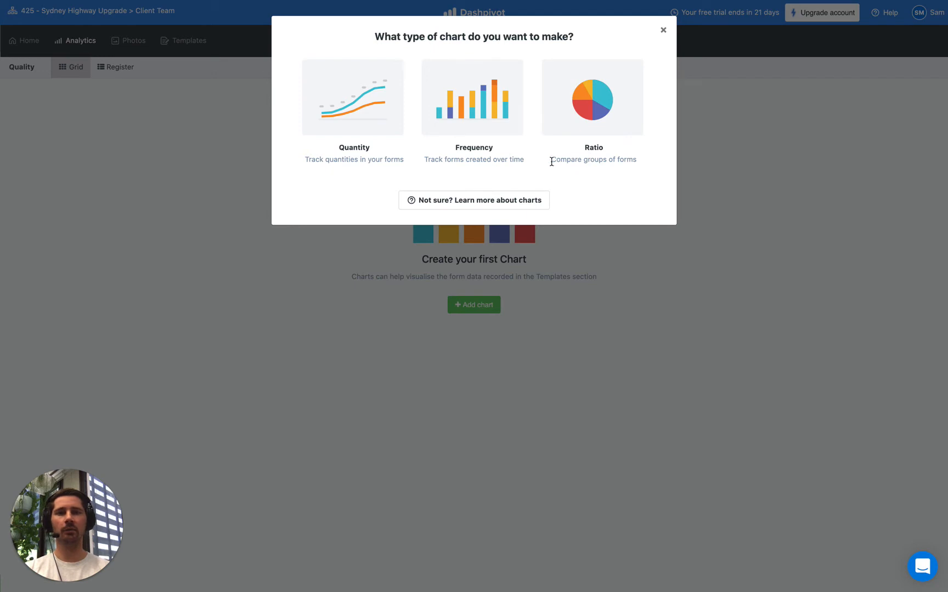
{"action": "left_click", "coordinate": [629, 94]}
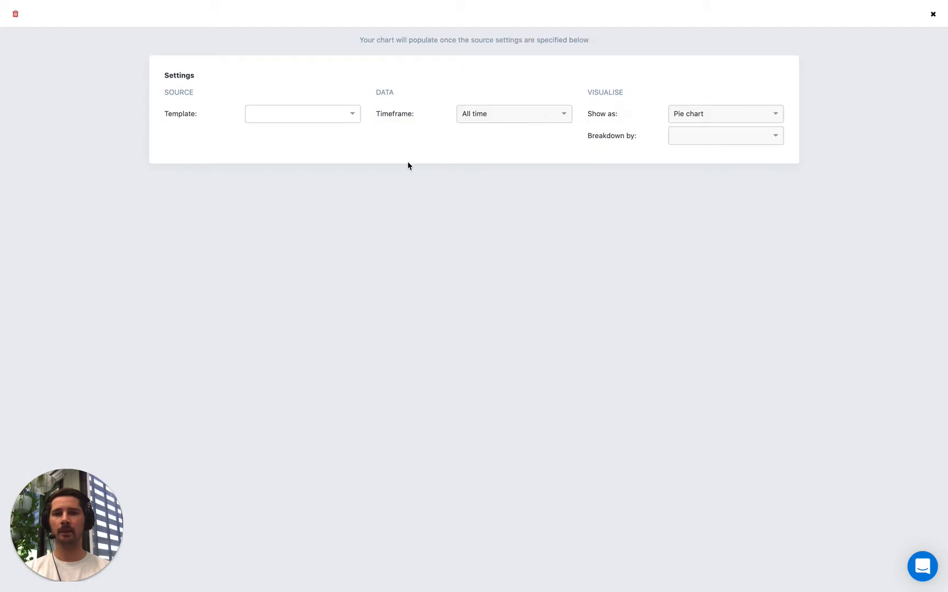
Set the chart's source template to Defect Management Workflow.
{"action": "left_click", "coordinate": [271, 116]}
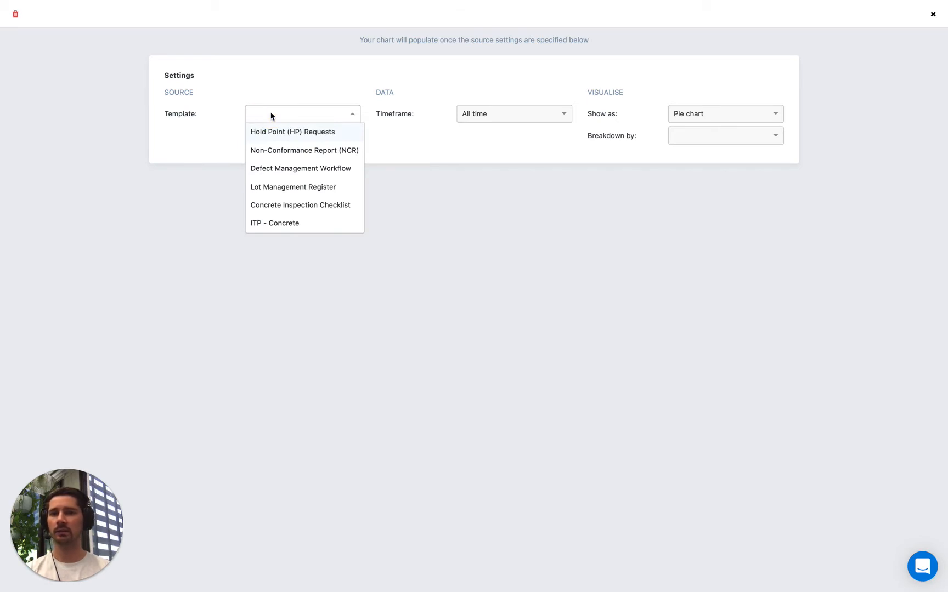
{"action": "left_click", "coordinate": [300, 176]}
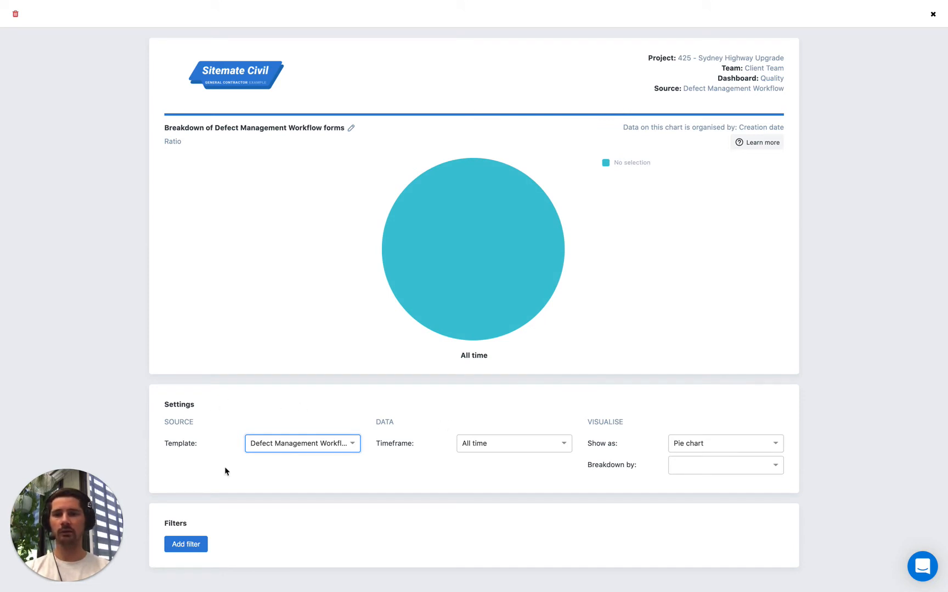
{"action": "left_click", "coordinate": [501, 471]}
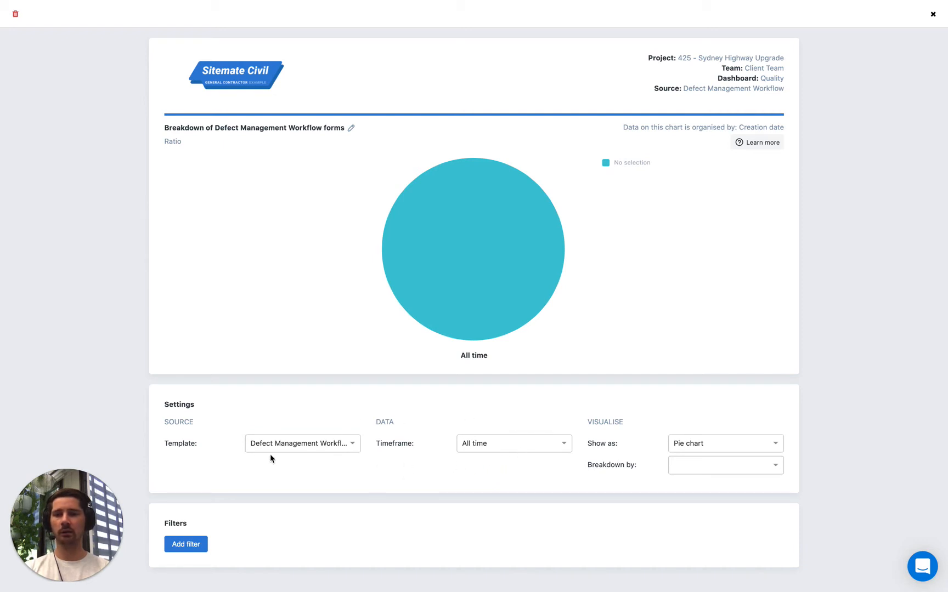
Review the available timeframe options for the chart, keeping All time.
{"action": "left_click", "coordinate": [489, 446]}
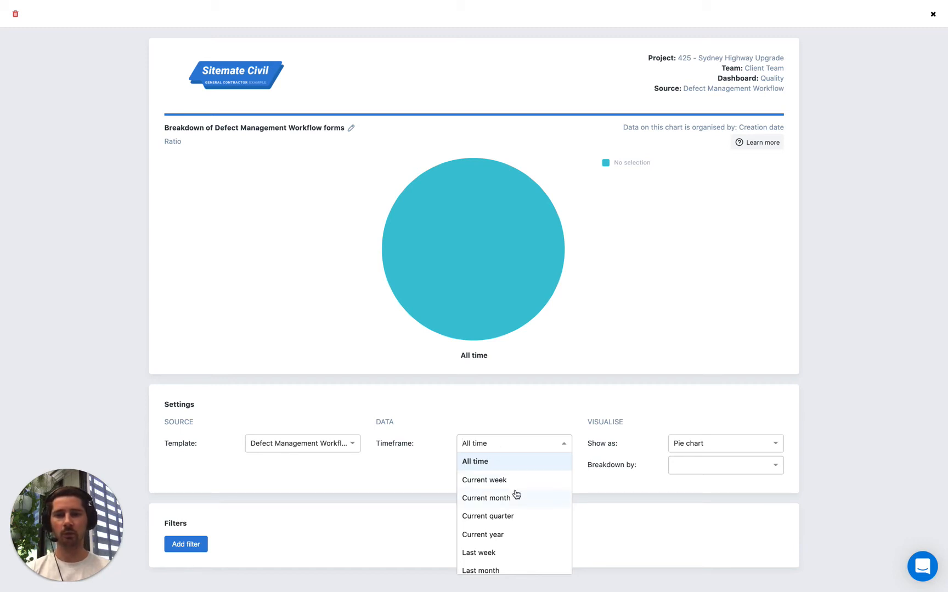
{"action": "scroll", "coordinate": [516, 493], "scroll_direction": "down", "scroll_amount": 2}
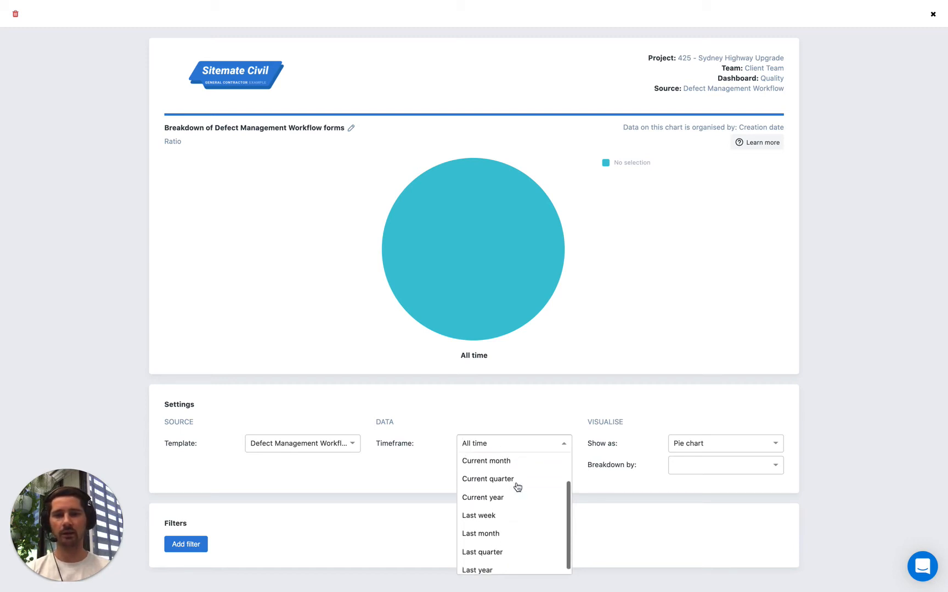
{"action": "scroll", "coordinate": [516, 486], "scroll_direction": "up", "scroll_amount": 2}
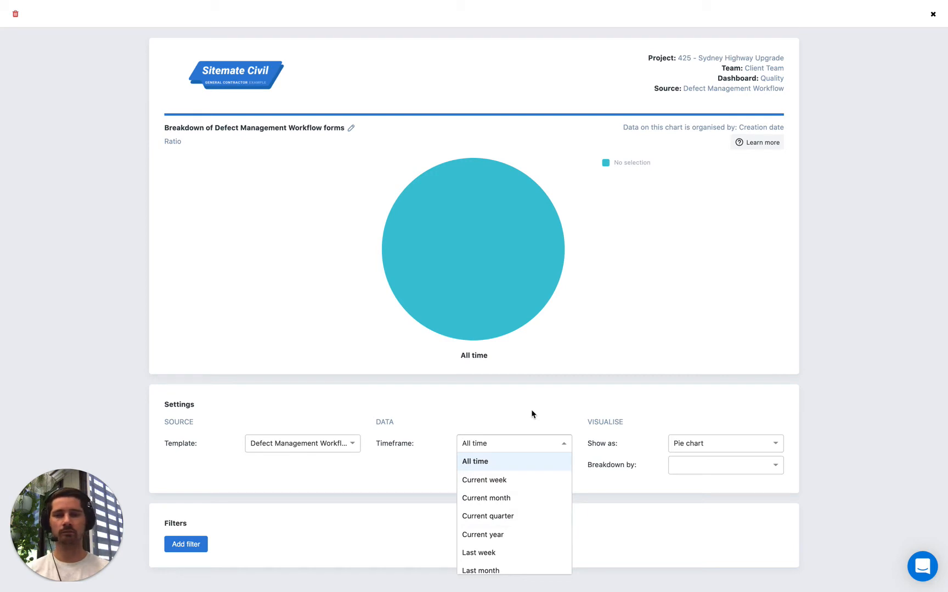
{"action": "scroll", "coordinate": [499, 540], "scroll_direction": "down", "scroll_amount": 2}
{"action": "scroll", "coordinate": [504, 493], "scroll_direction": "up", "scroll_amount": 2}
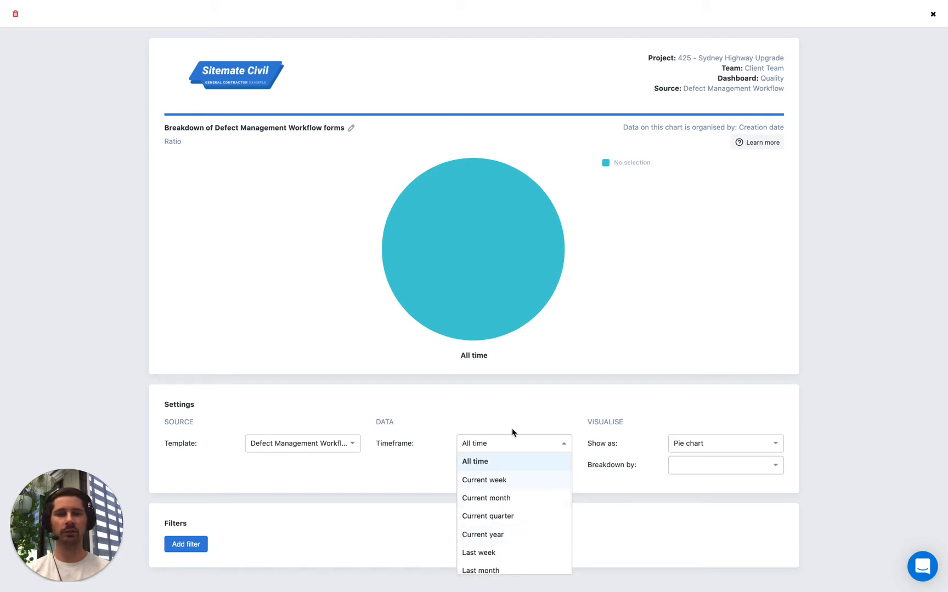
{"action": "left_click", "coordinate": [511, 432]}
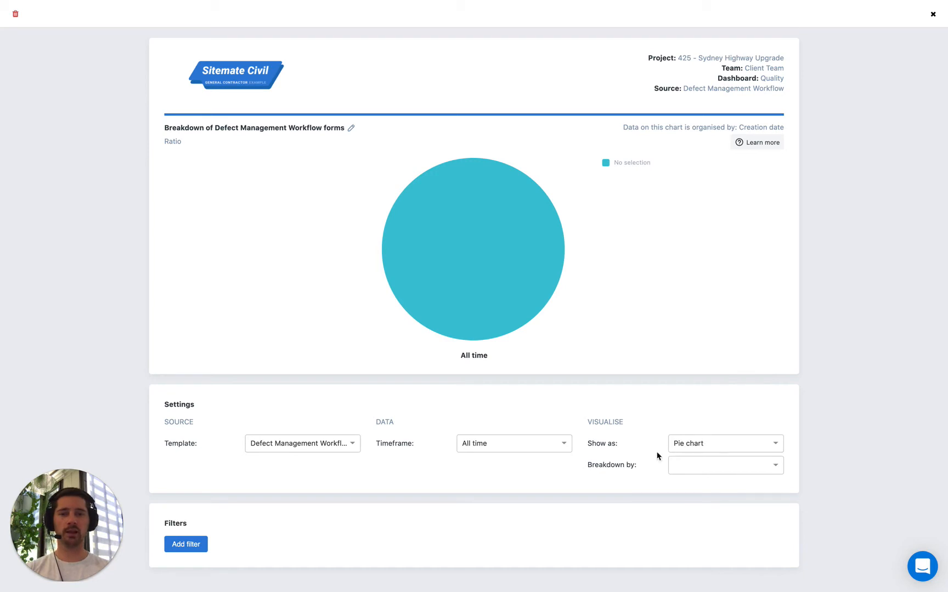
Break the pie chart down by Workflow Columns and compare its slices with the defect workflow.
{"action": "left_click", "coordinate": [702, 467]}
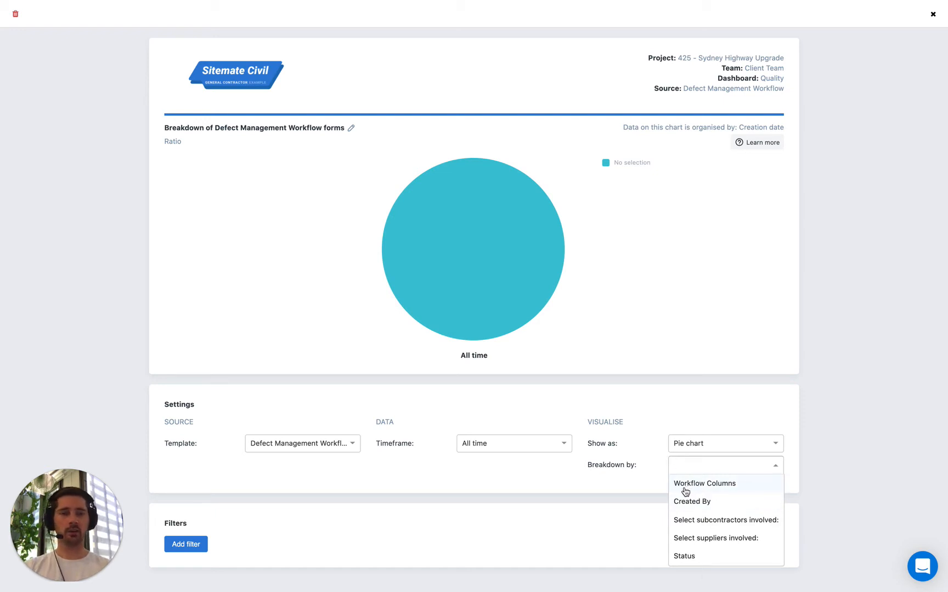
{"action": "left_click", "coordinate": [740, 486]}
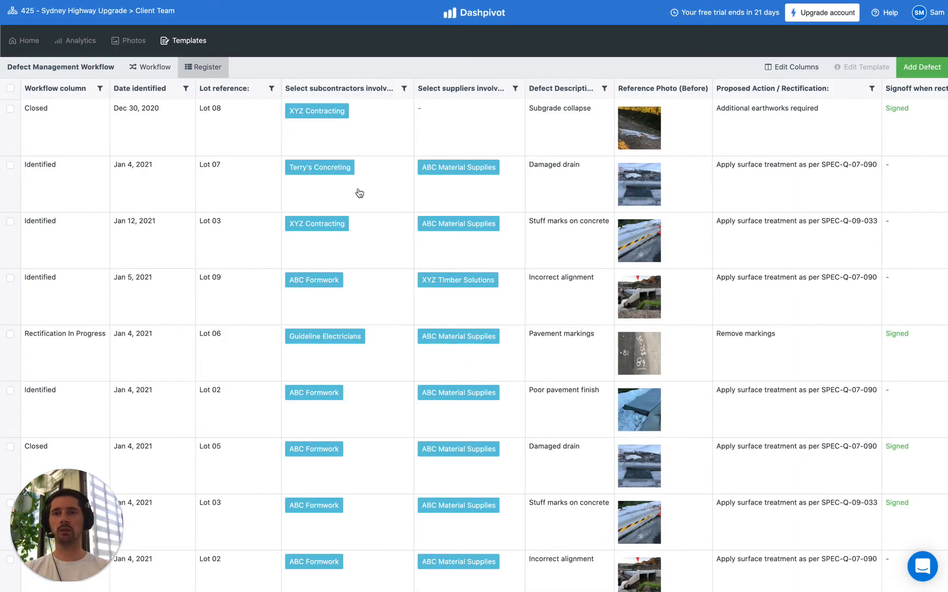
{"action": "left_click", "coordinate": [161, 69]}
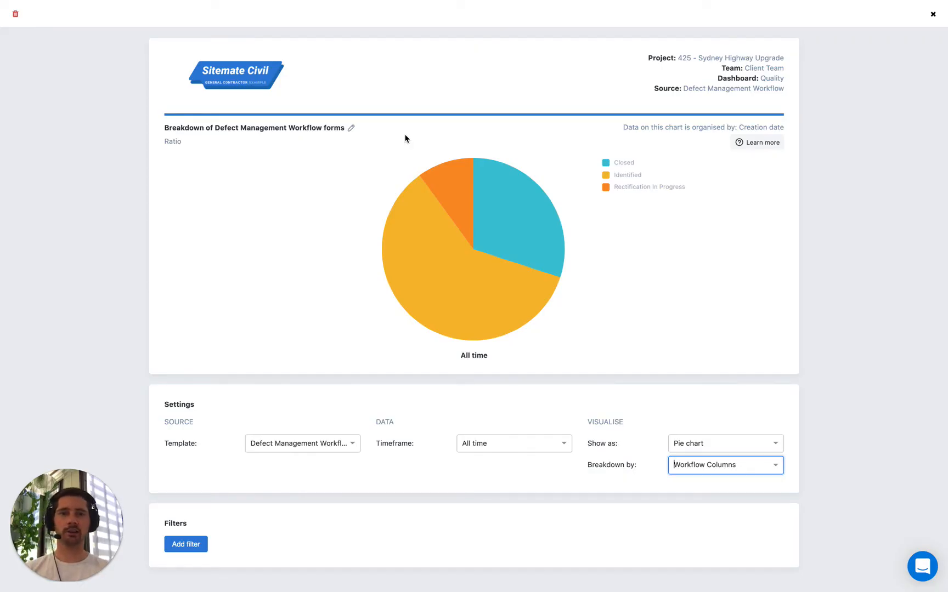
{"action": "mouse_move", "coordinate": [513, 210]}
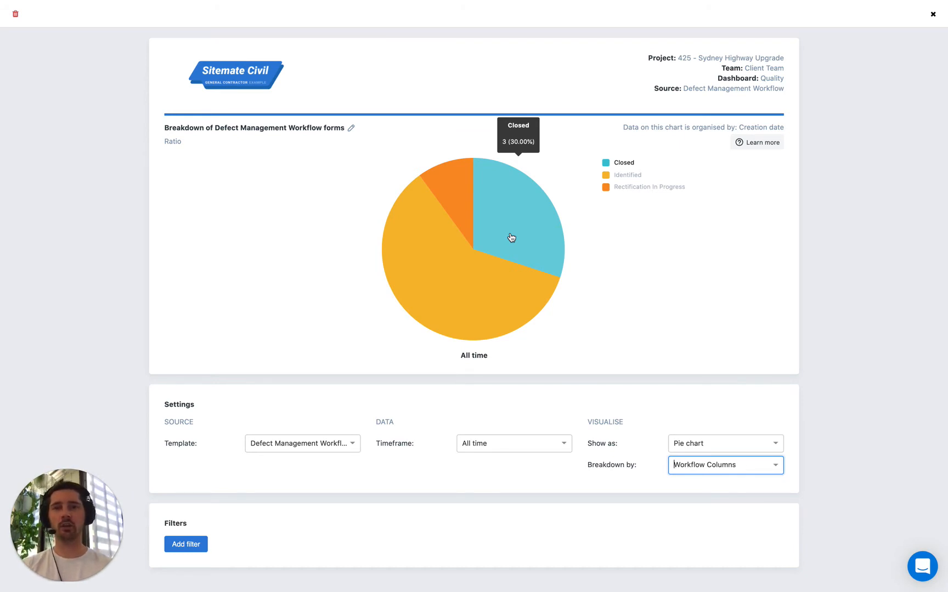
{"action": "mouse_move", "coordinate": [443, 297]}
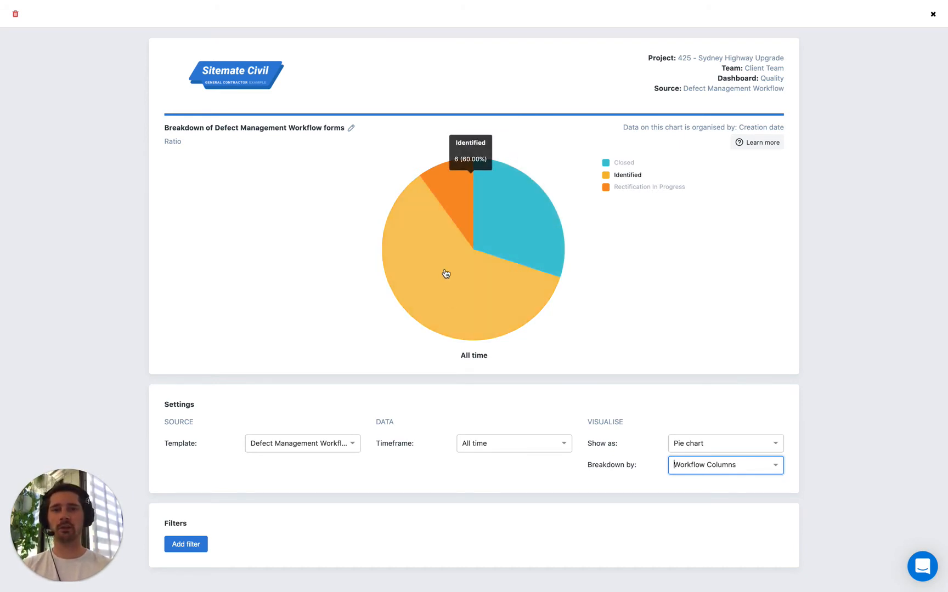
{"action": "mouse_move", "coordinate": [454, 180]}
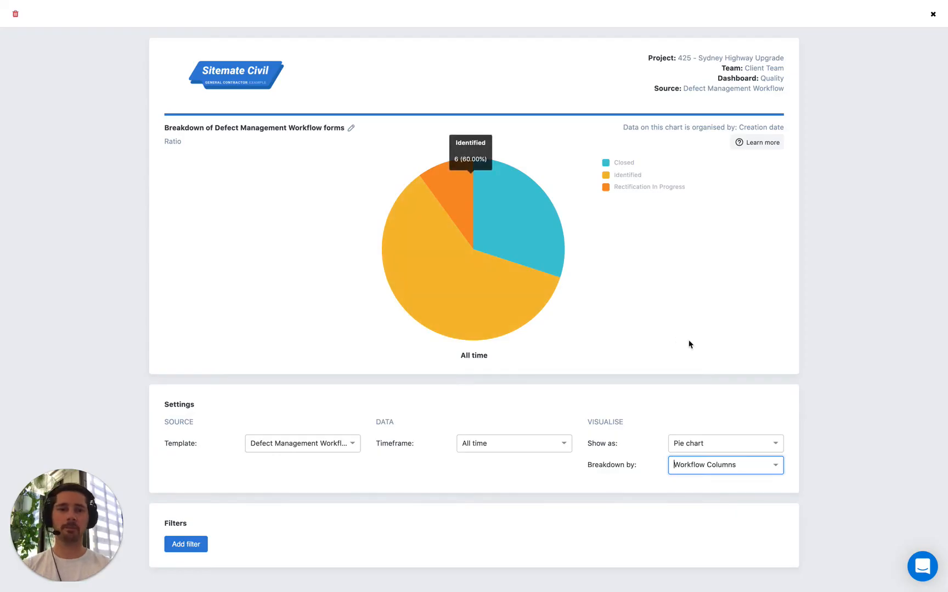
Break the pie chart down by "Select subcontractors involved" and inspect each subcontractor's share of defects.
{"action": "left_click", "coordinate": [708, 469]}
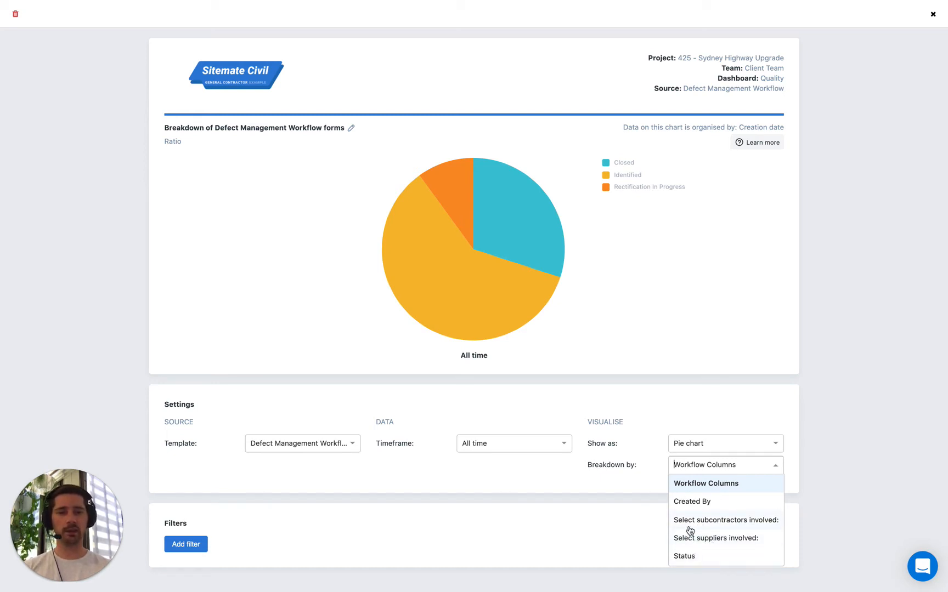
{"action": "left_click", "coordinate": [714, 522]}
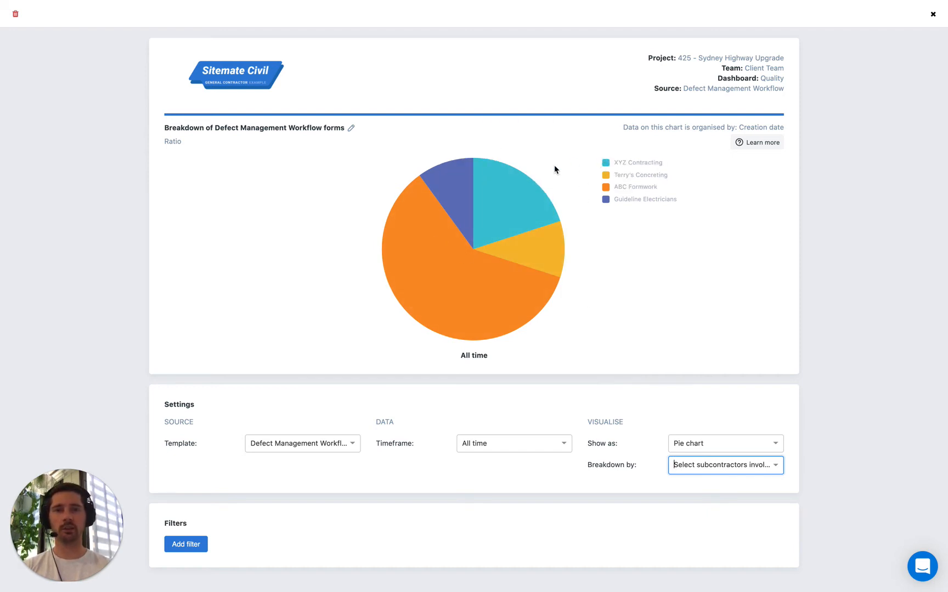
{"action": "mouse_move", "coordinate": [535, 186]}
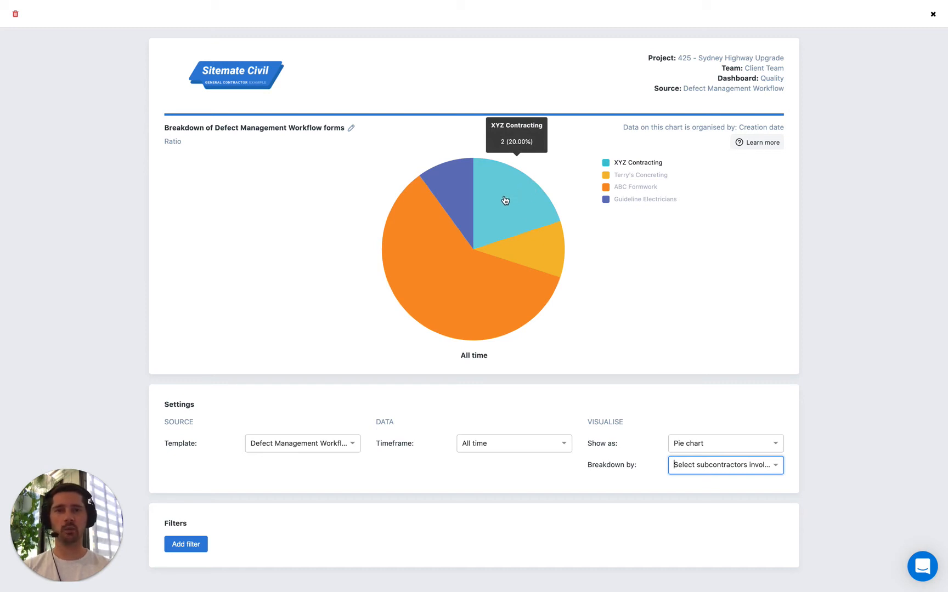
{"action": "mouse_move", "coordinate": [538, 253]}
{"action": "mouse_move", "coordinate": [446, 191]}
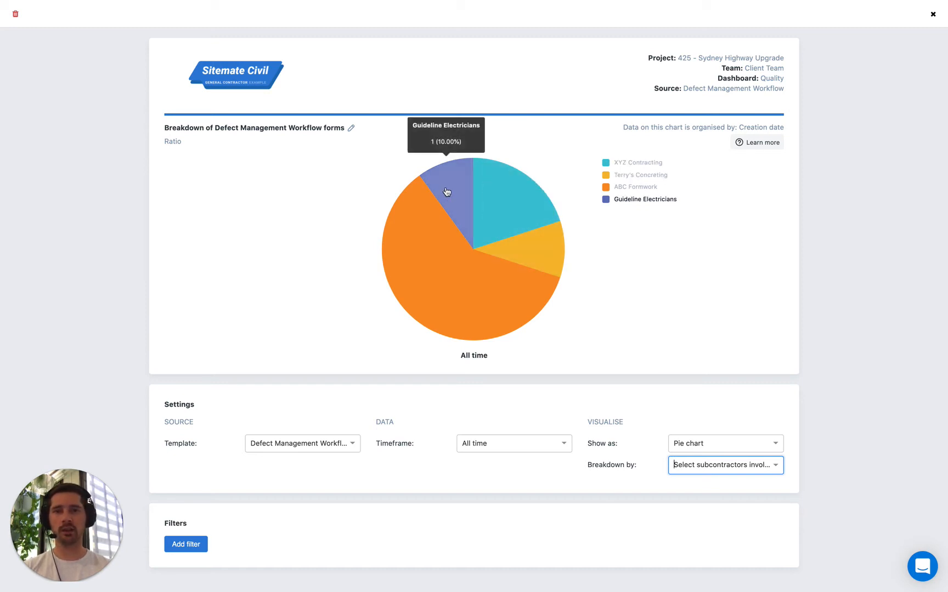
{"action": "mouse_move", "coordinate": [426, 275]}
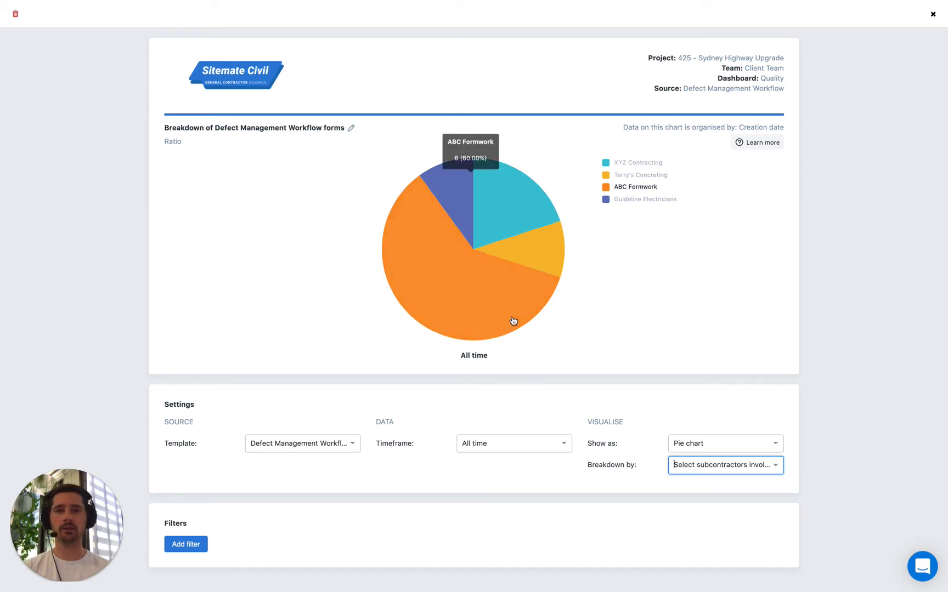
{"action": "left_click", "coordinate": [620, 383]}
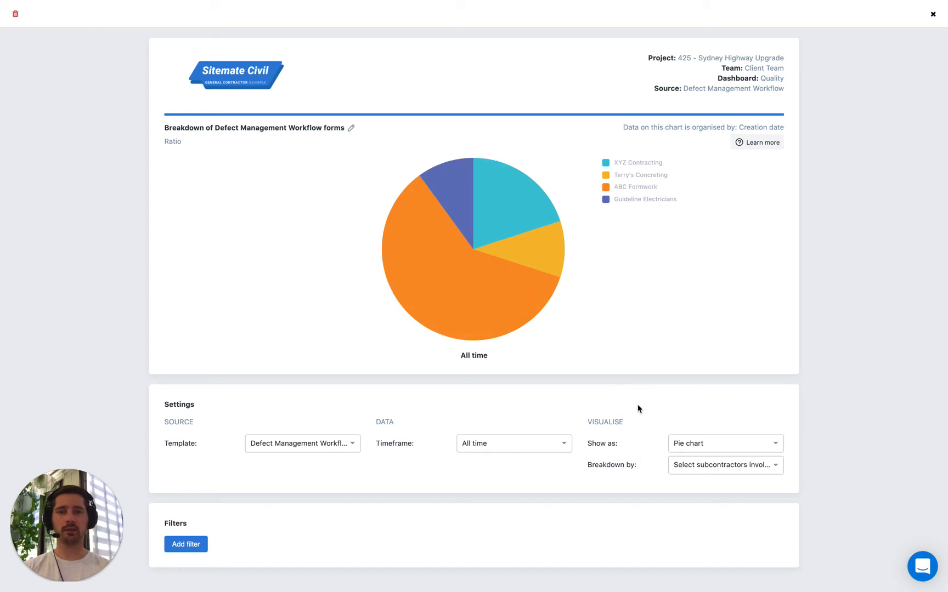
Try displaying the subcontractor breakdown as a vertical bar chart, and set it to a horizontal bar chart.
{"action": "left_click", "coordinate": [706, 444]}
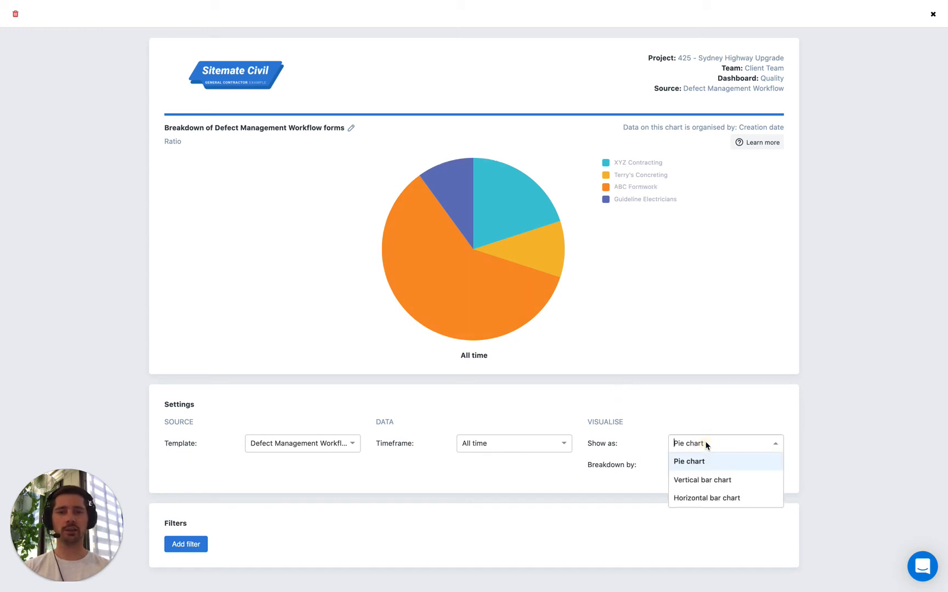
{"action": "left_click", "coordinate": [699, 480]}
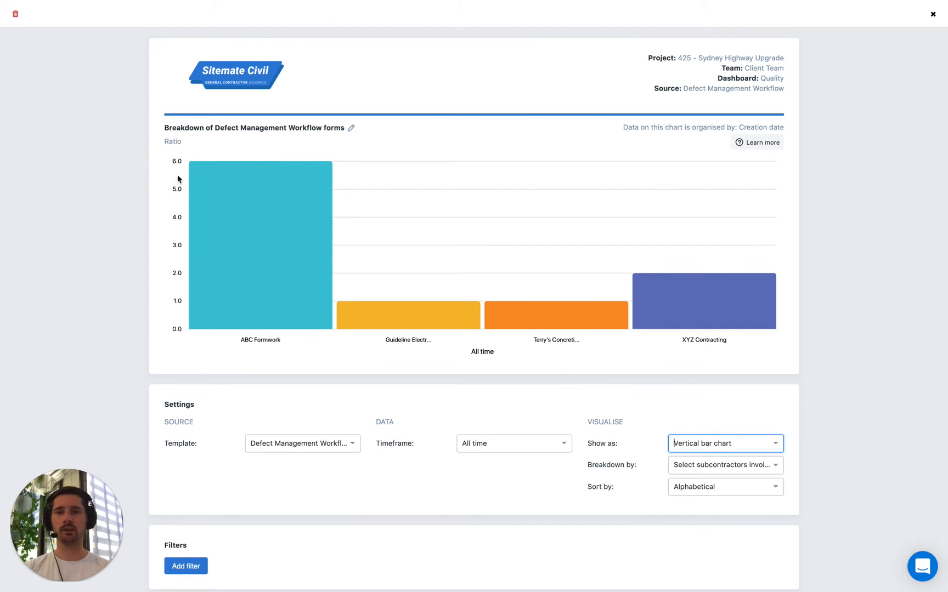
{"action": "left_click", "coordinate": [696, 445]}
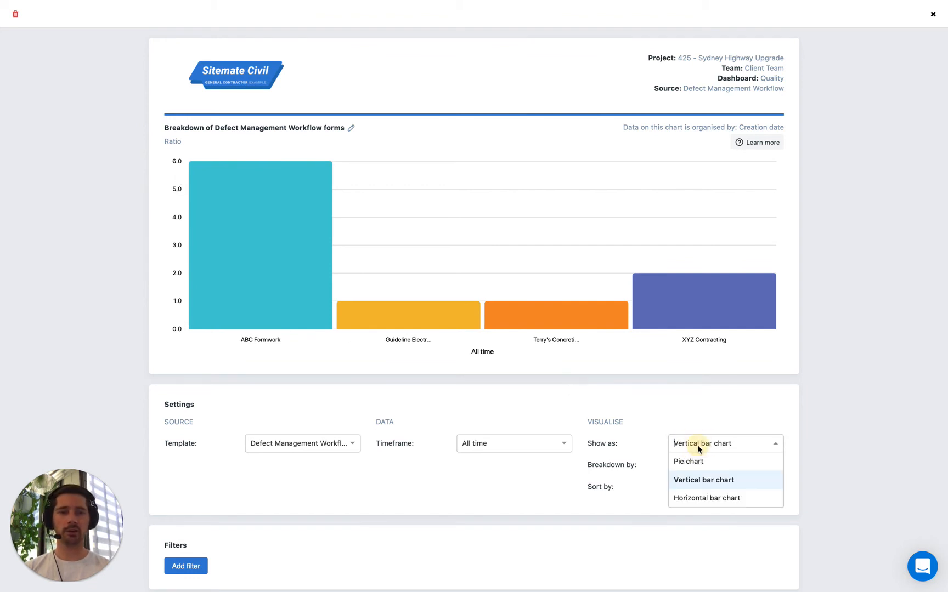
{"action": "left_click", "coordinate": [704, 497]}
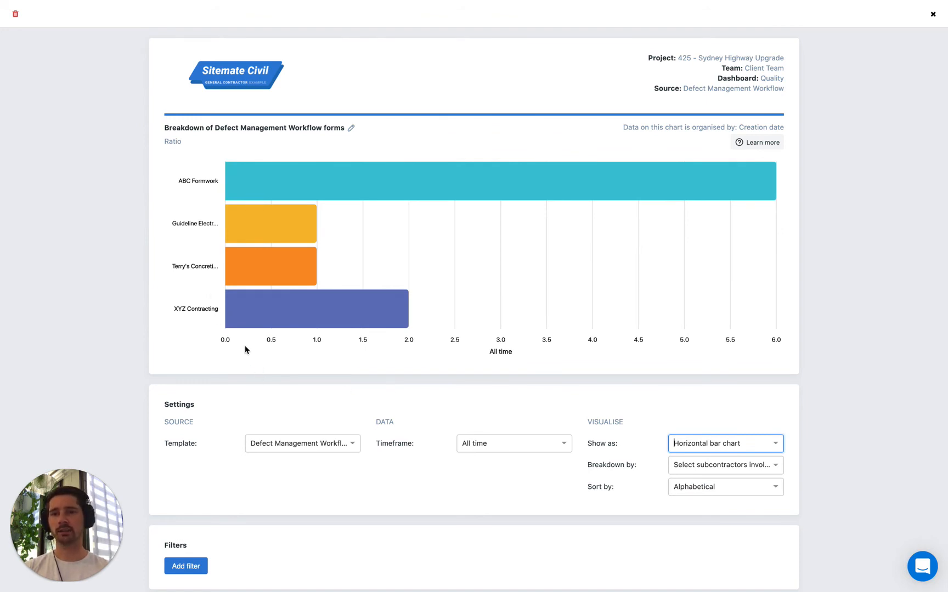
{"action": "left_click", "coordinate": [705, 445]}
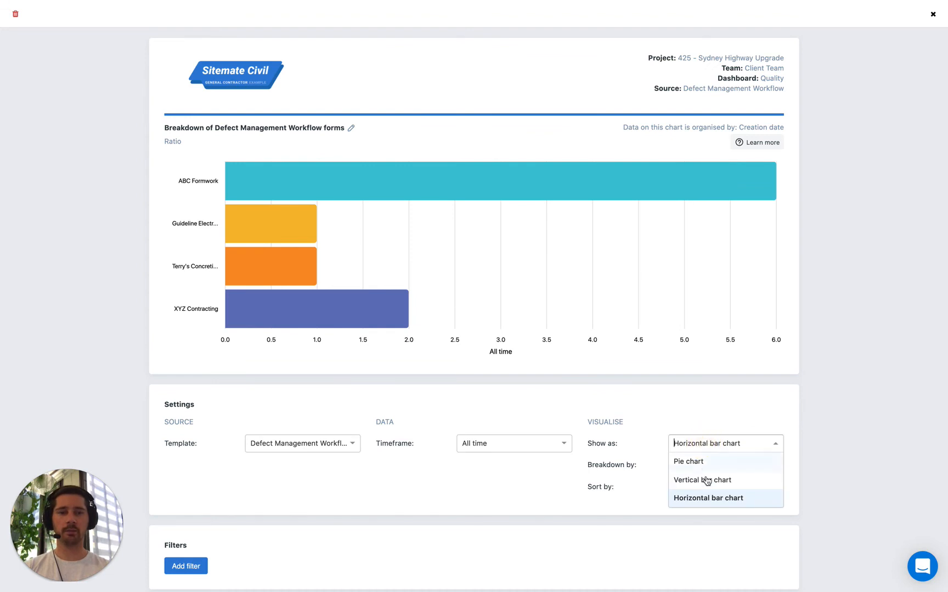
{"action": "left_click", "coordinate": [590, 413]}
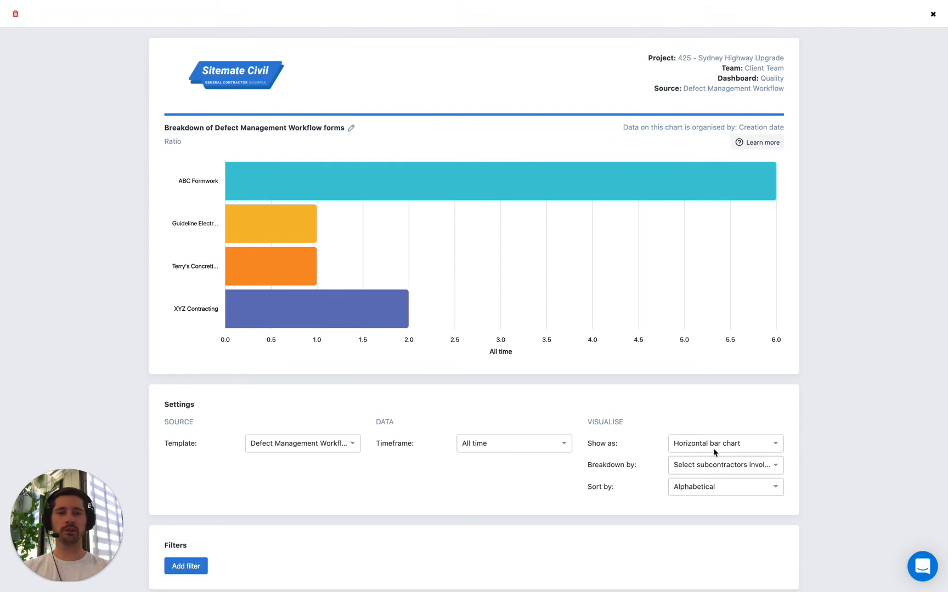
Sort the horizontal bar chart by Volume and break it down by Workflow Columns.
{"action": "left_click", "coordinate": [690, 449]}
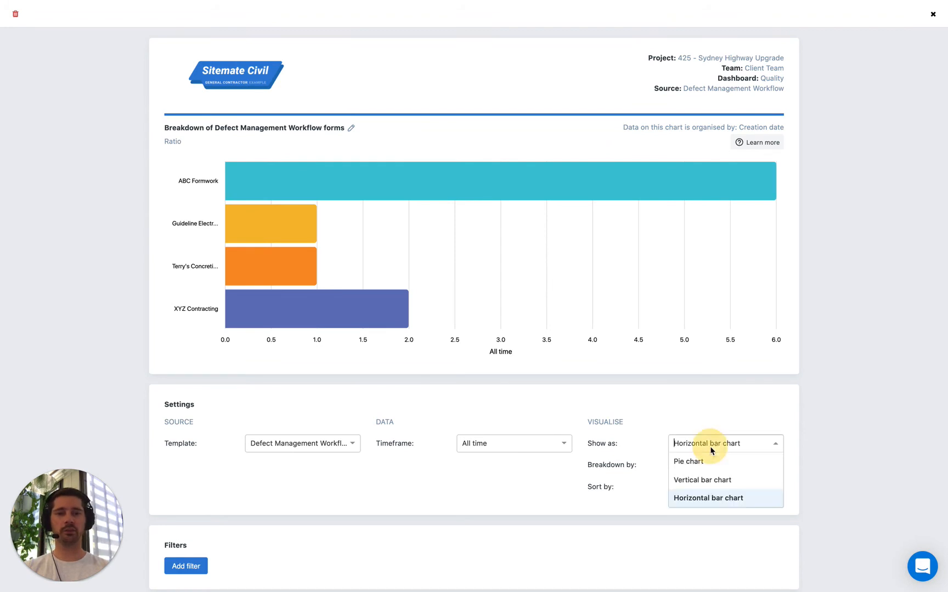
{"action": "left_click", "coordinate": [648, 480]}
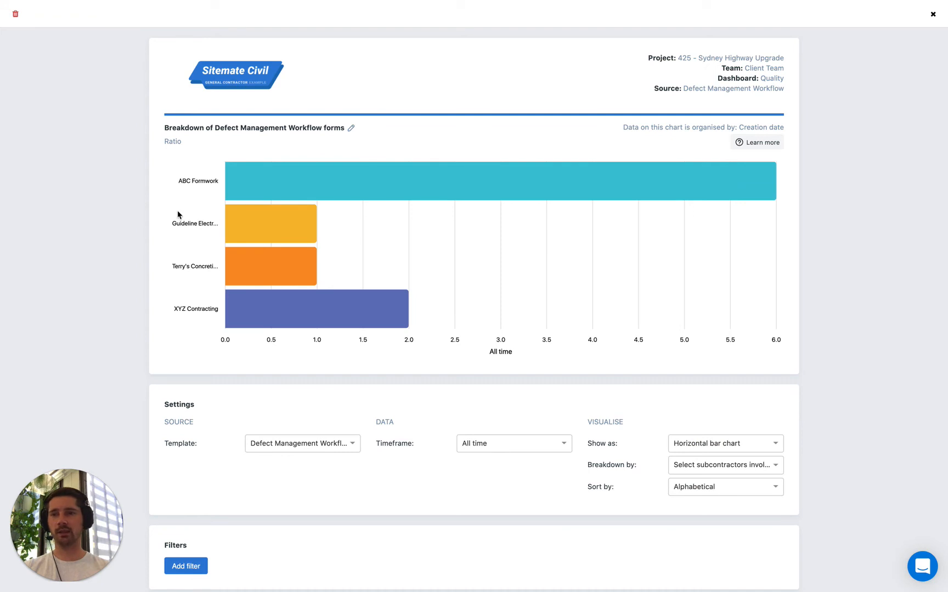
{"action": "left_click", "coordinate": [689, 487]}
{"action": "left_click", "coordinate": [686, 524]}
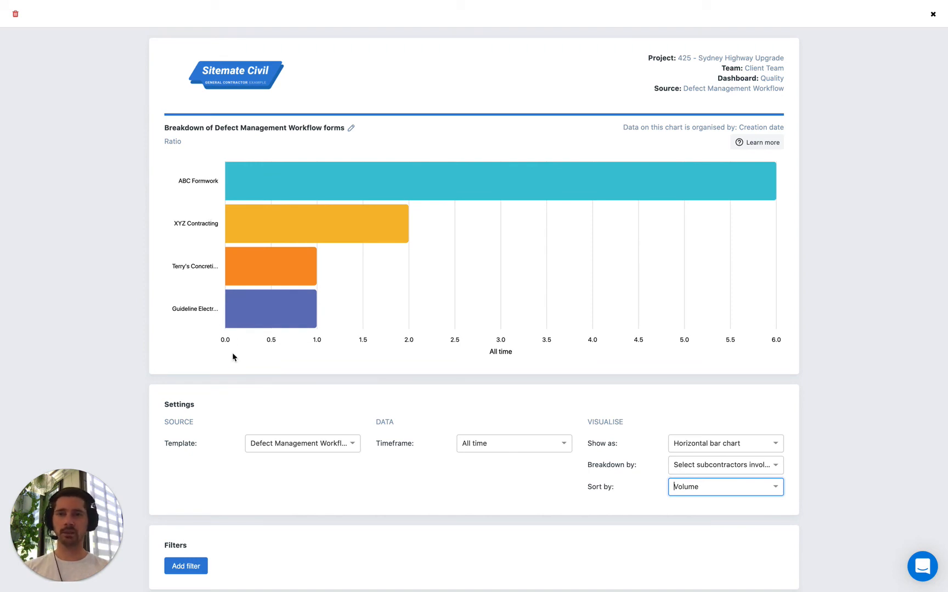
{"action": "left_click", "coordinate": [701, 466]}
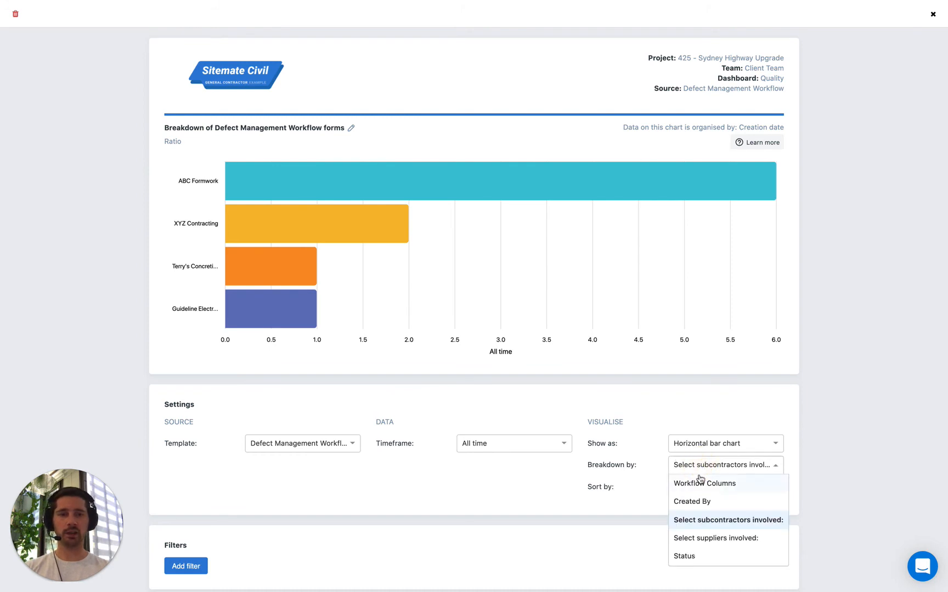
{"action": "left_click", "coordinate": [734, 490]}
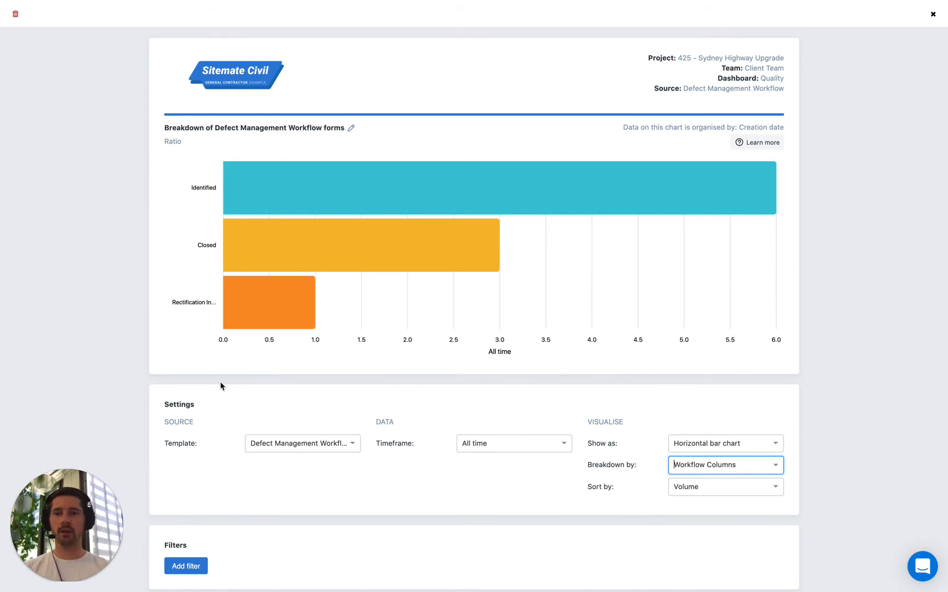
Add a filter so that "Select subcontractors involved" equals ABC Formwork.
{"action": "scroll", "coordinate": [336, 494], "scroll_direction": "down", "scroll_amount": 1}
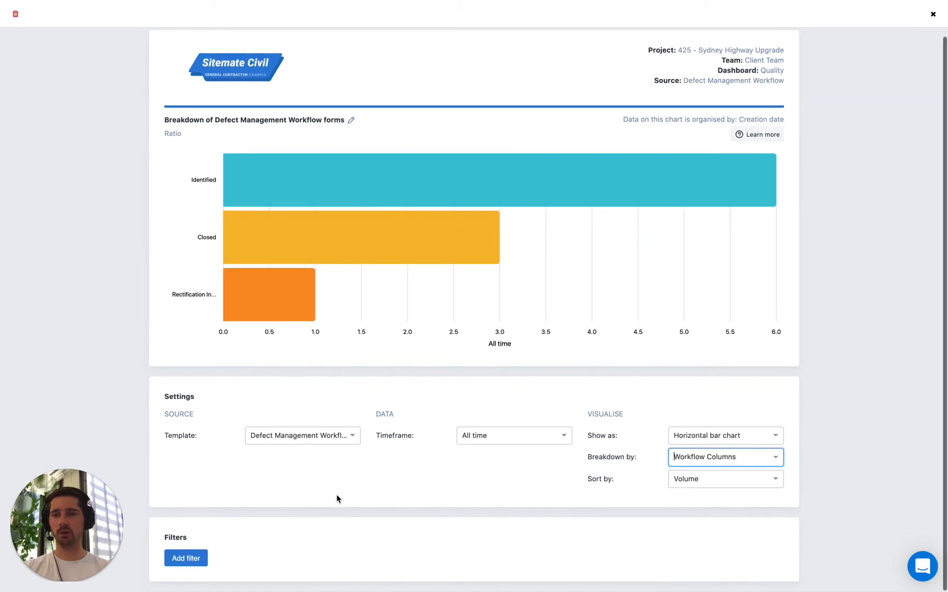
{"action": "left_click", "coordinate": [186, 563]}
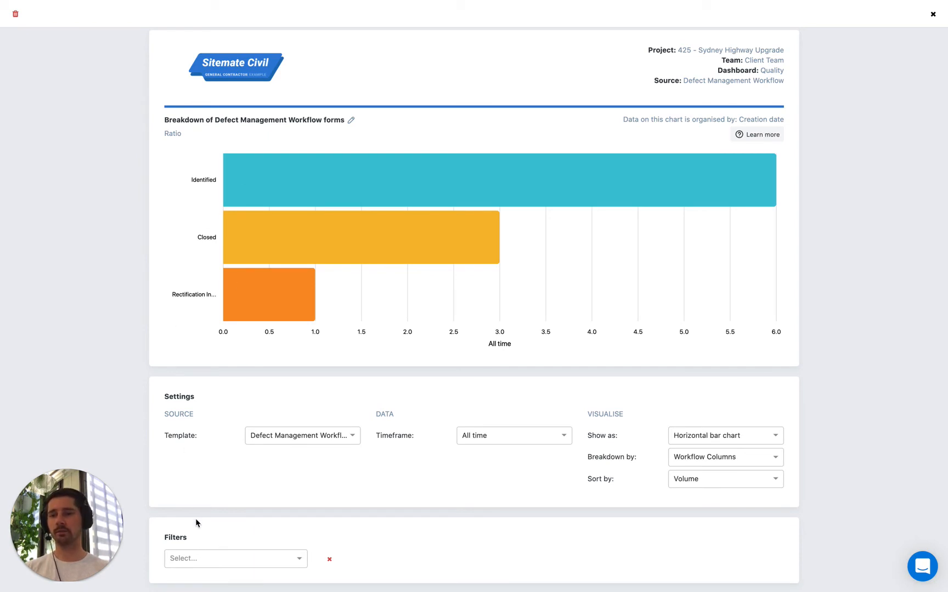
{"action": "left_click", "coordinate": [190, 560]}
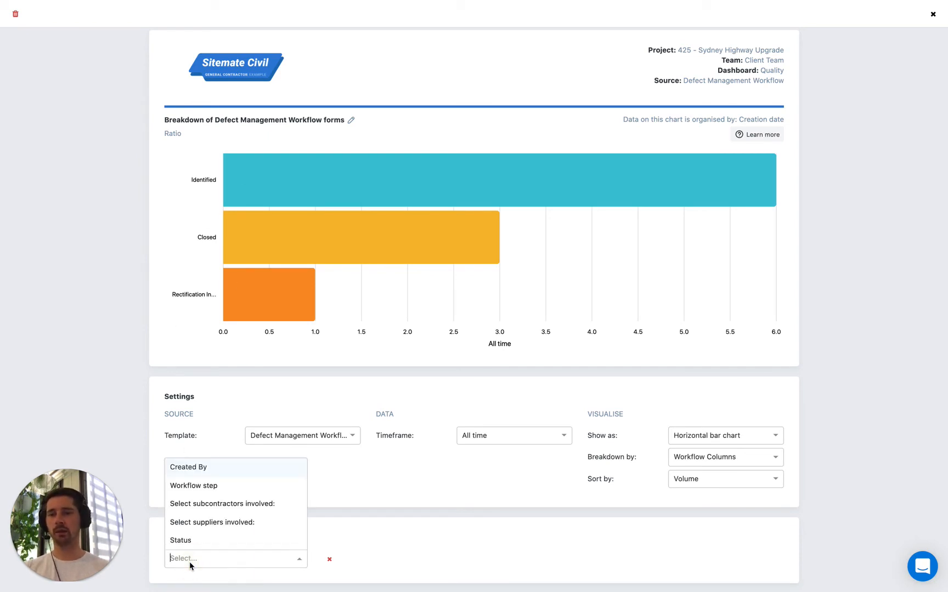
{"action": "left_click", "coordinate": [203, 508]}
{"action": "left_click", "coordinate": [403, 559]}
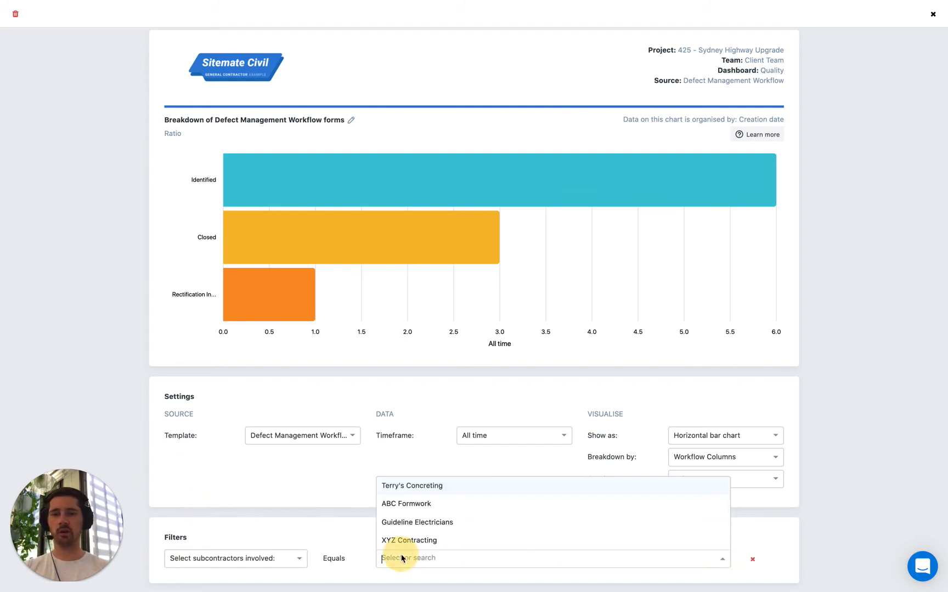
{"action": "left_click", "coordinate": [397, 504]}
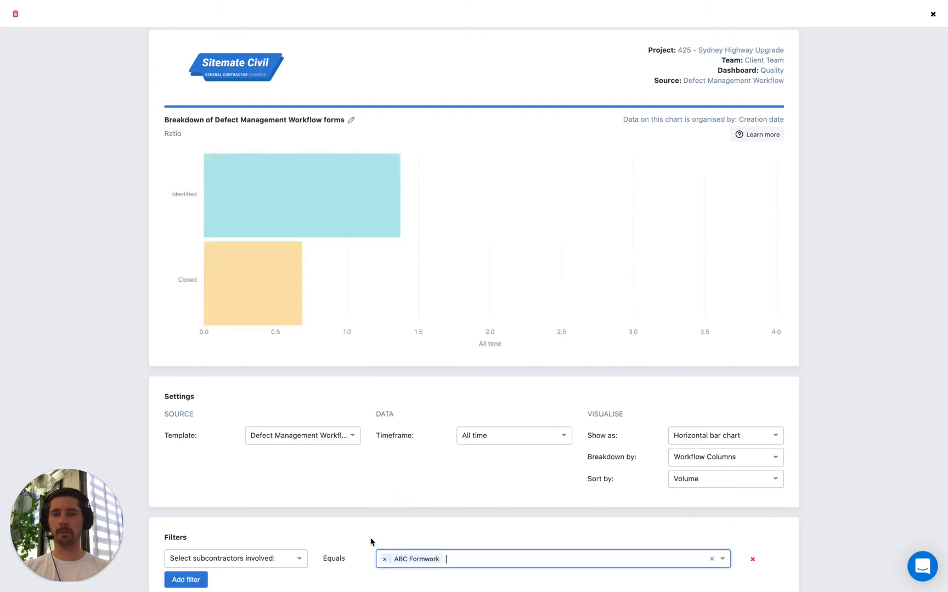
Inspect the counts and percentages of the Identified and Closed bars in the filtered chart.
{"action": "scroll", "coordinate": [370, 541], "scroll_direction": "down", "scroll_amount": 1}
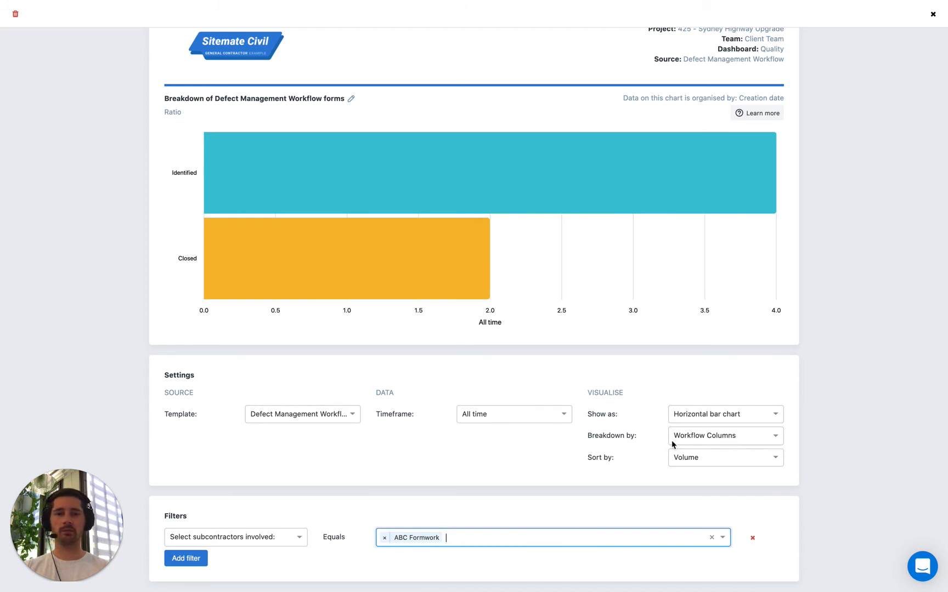
{"action": "left_click", "coordinate": [168, 175]}
{"action": "mouse_move", "coordinate": [223, 176]}
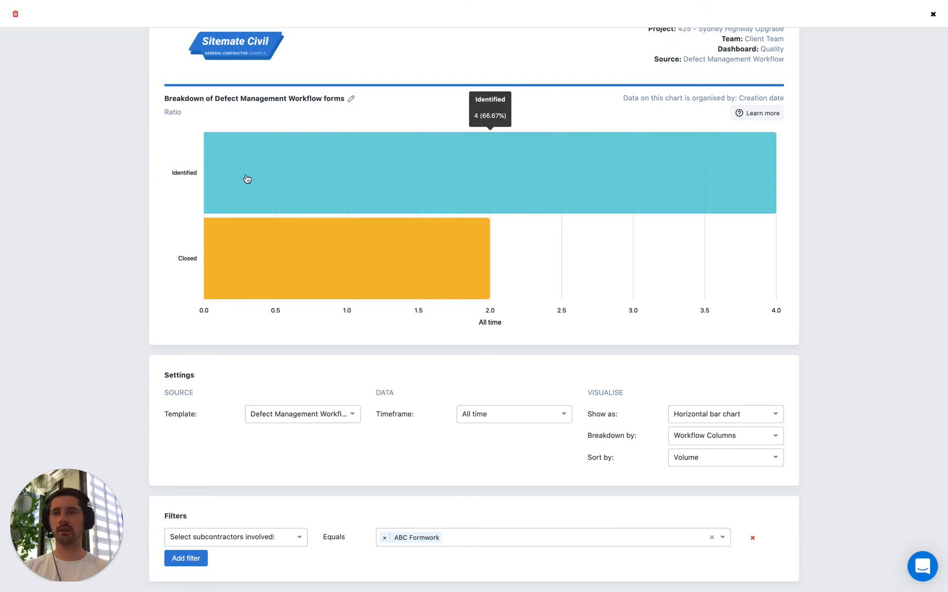
{"action": "mouse_move", "coordinate": [230, 272]}
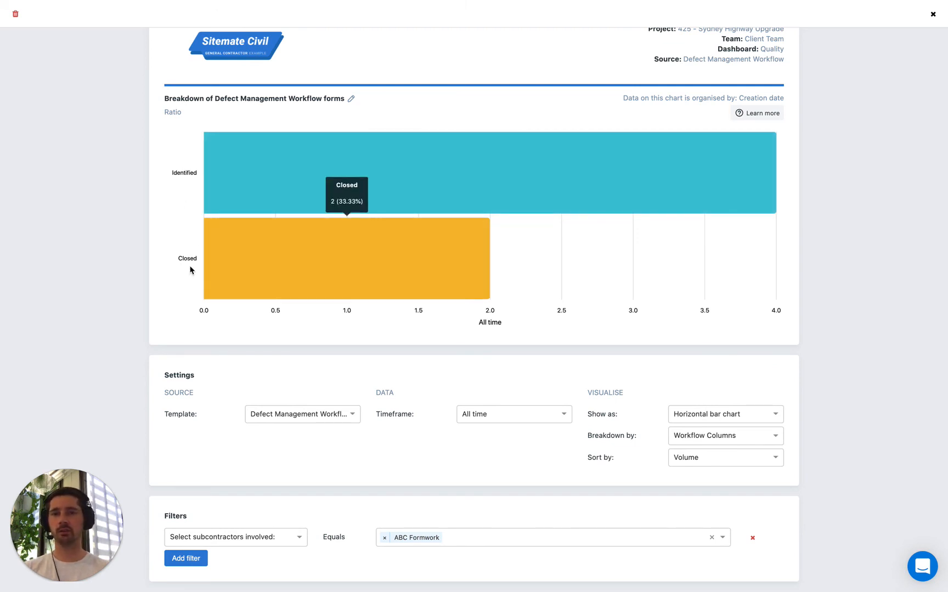
{"action": "scroll", "coordinate": [187, 285], "scroll_direction": "up", "scroll_amount": 1}
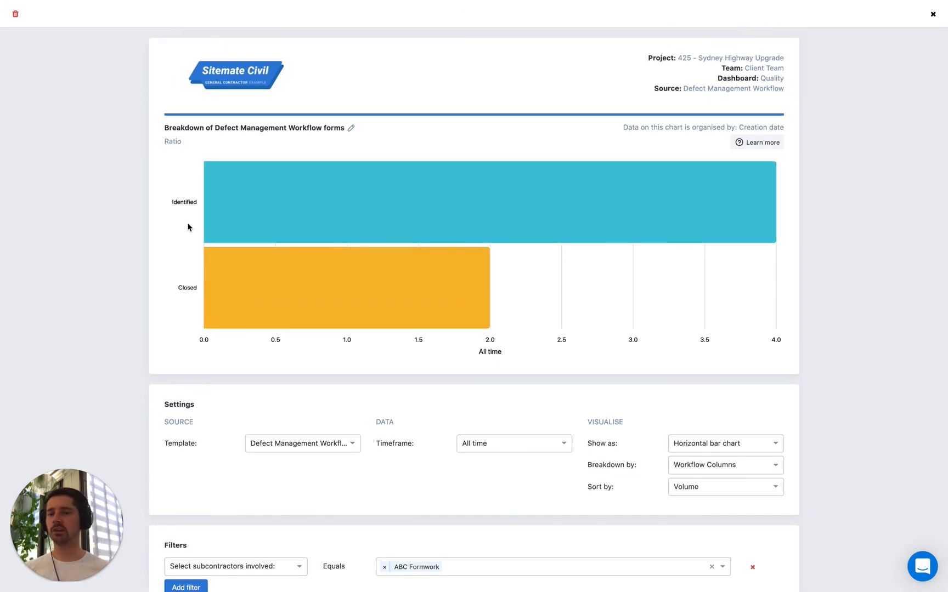
Review the available breakdown options against the filtered chart, keeping Workflow Columns.
{"action": "scroll", "coordinate": [188, 227], "scroll_direction": "down", "scroll_amount": 1}
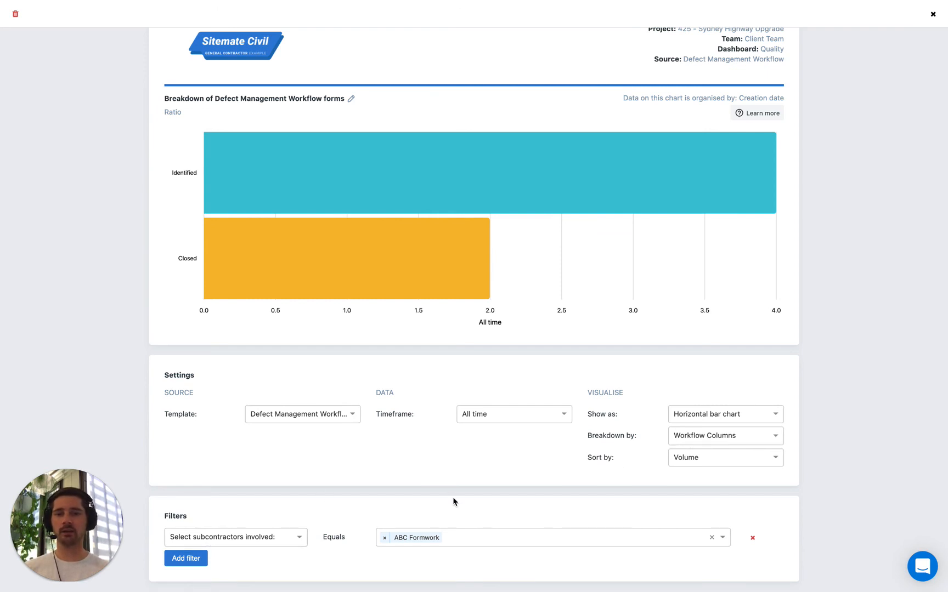
{"action": "left_click", "coordinate": [691, 436]}
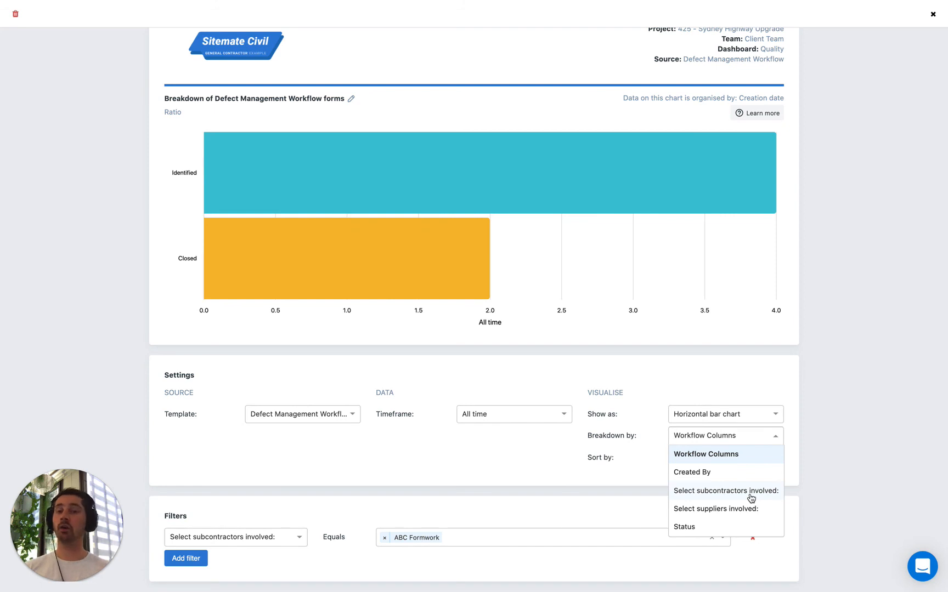
{"action": "left_click", "coordinate": [803, 477]}
{"action": "scroll", "coordinate": [510, 355], "scroll_direction": "up", "scroll_amount": 1}
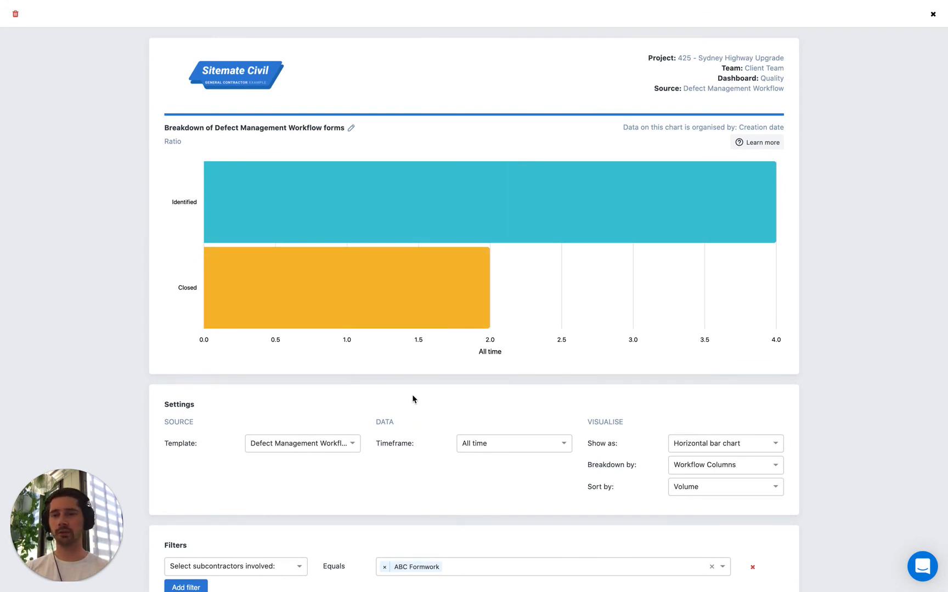
{"action": "scroll", "coordinate": [373, 403], "scroll_direction": "down", "scroll_amount": 1}
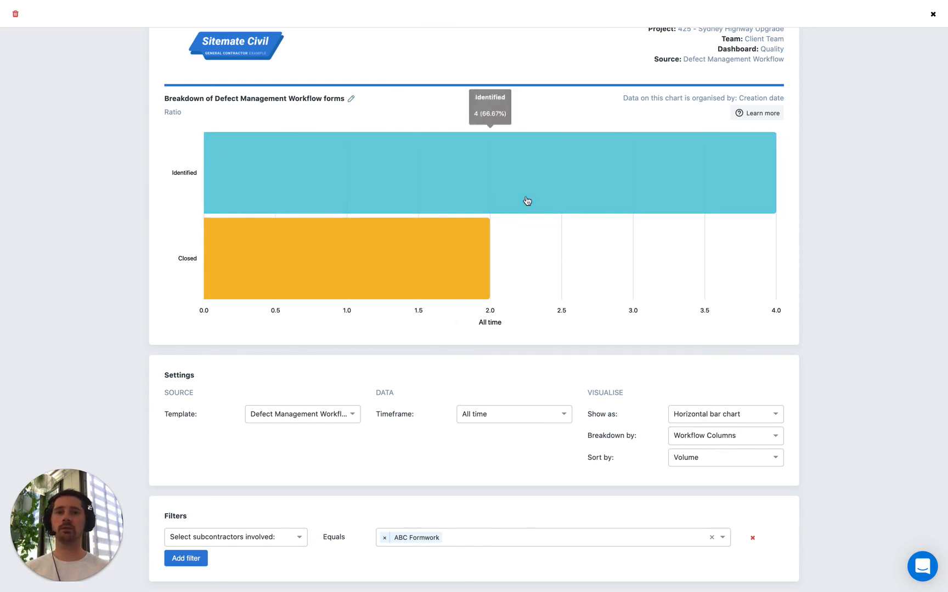
{"action": "scroll", "coordinate": [509, 252], "scroll_direction": "up", "scroll_amount": 1}
{"action": "scroll", "coordinate": [509, 252], "scroll_direction": "up", "scroll_amount": 2}
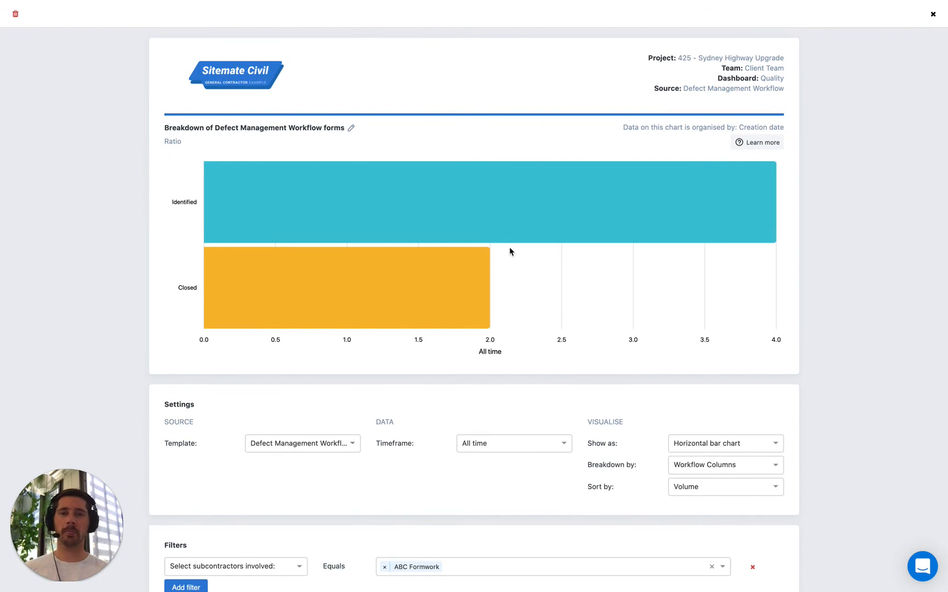
{"action": "left_click", "coordinate": [698, 470]}
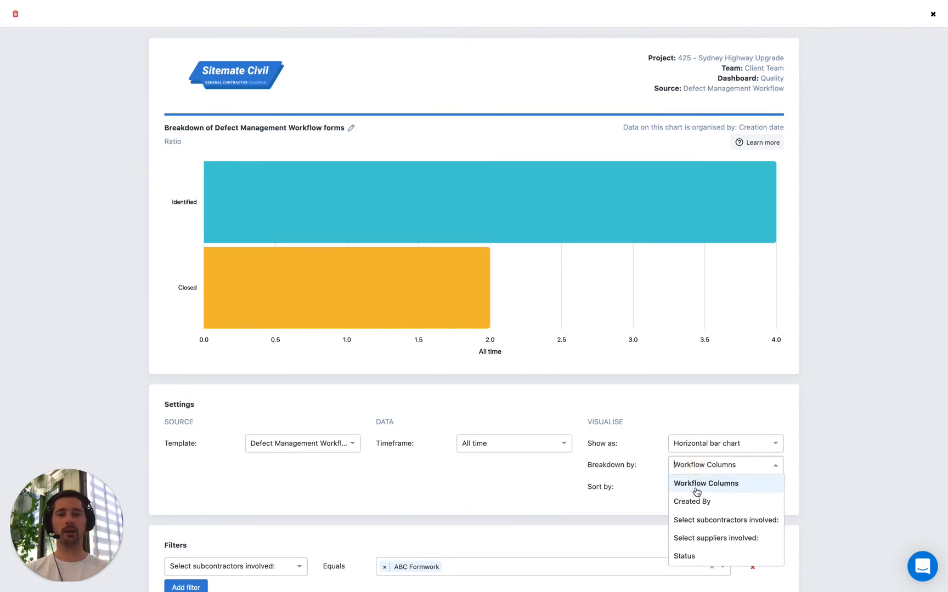
{"action": "left_click", "coordinate": [570, 484]}
{"action": "mouse_move", "coordinate": [289, 290]}
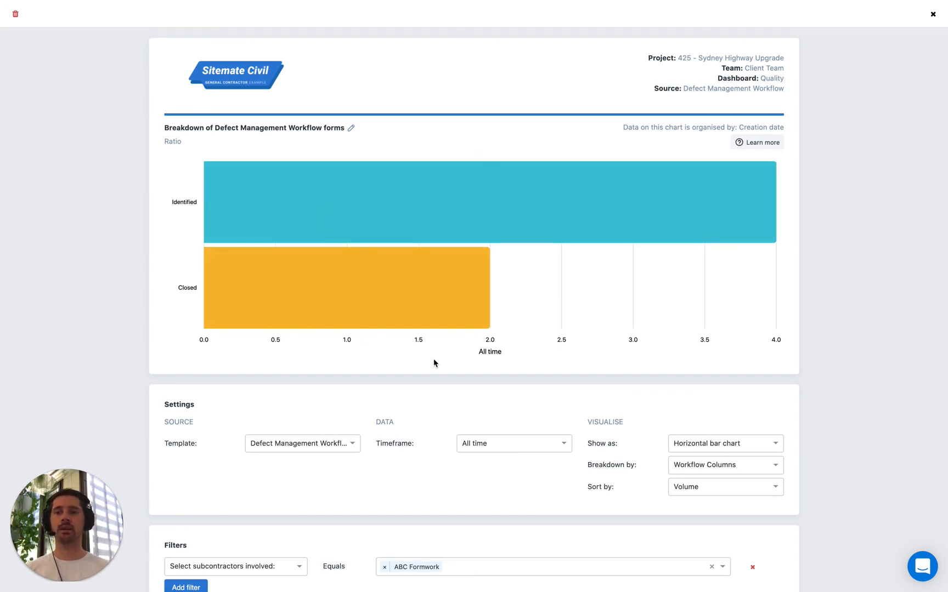
Rename the chart as "Defect (ABC formwork)".
{"action": "left_click", "coordinate": [294, 128]}
{"action": "triple_click", "coordinate": [294, 131]}
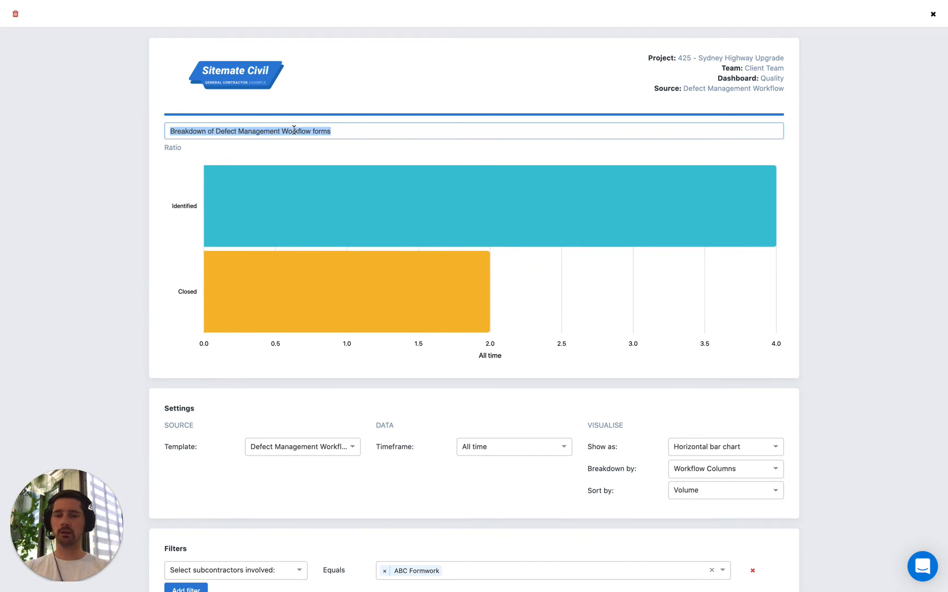
{"action": "type", "text": "Defect "}
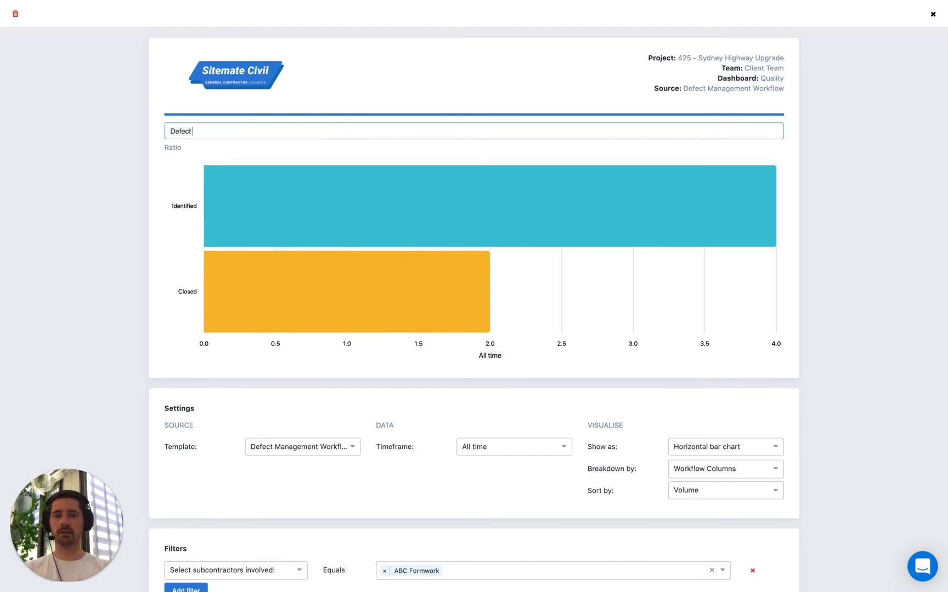
{"action": "type", "text": "(ABC formwork)"}
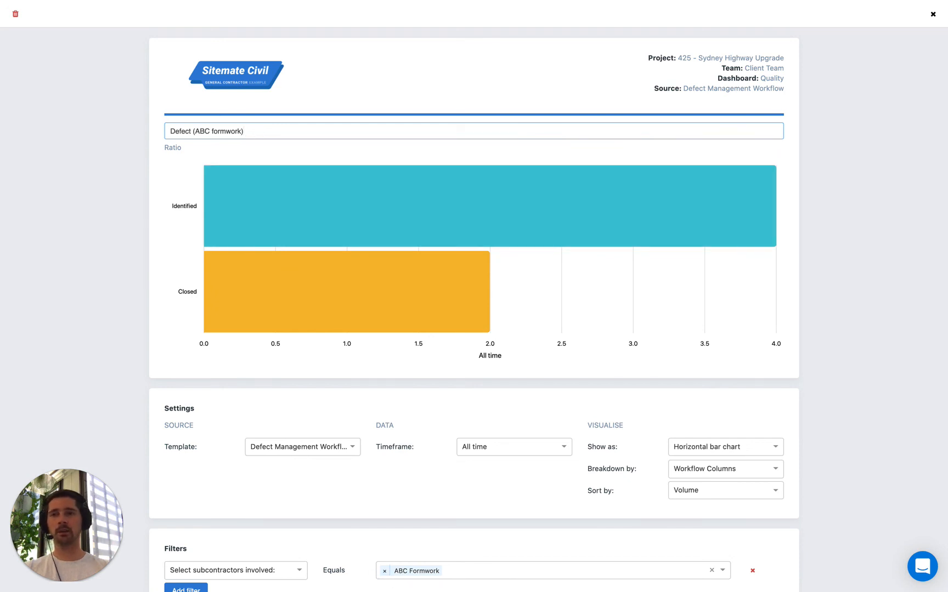
{"action": "left_click", "coordinate": [169, 200]}
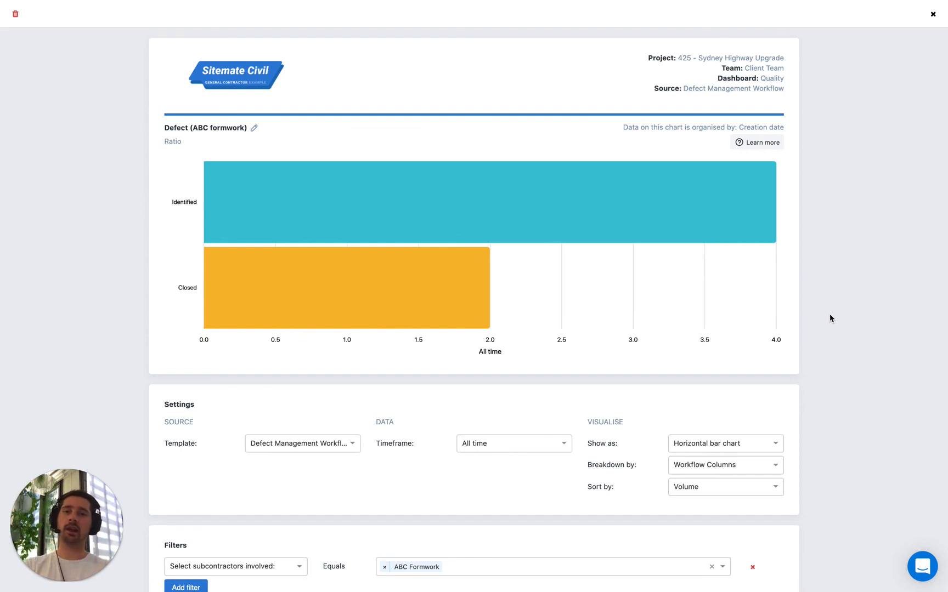
{"action": "scroll", "coordinate": [714, 477], "scroll_direction": "down", "scroll_amount": 1}
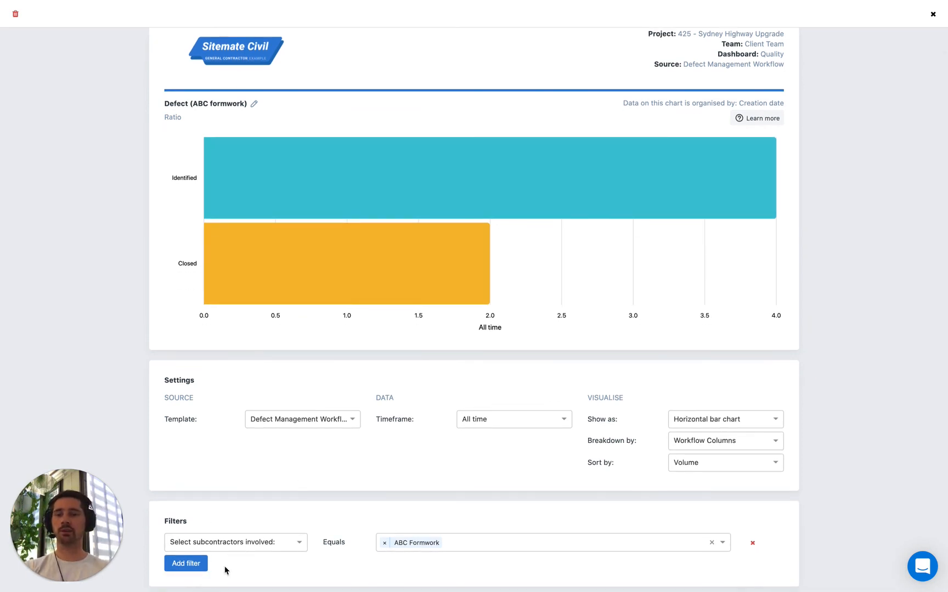
{"action": "scroll", "coordinate": [499, 514], "scroll_direction": "up", "scroll_amount": 1}
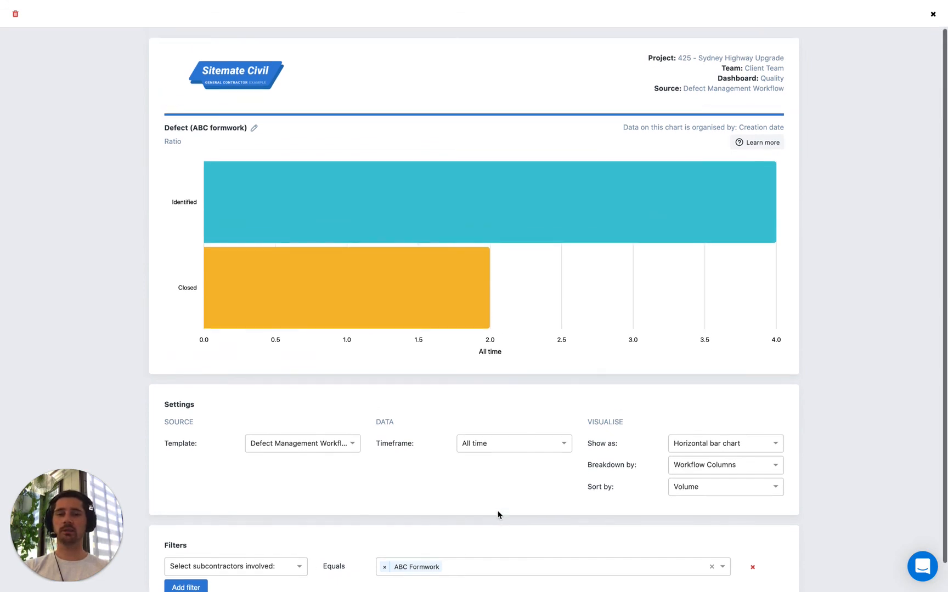